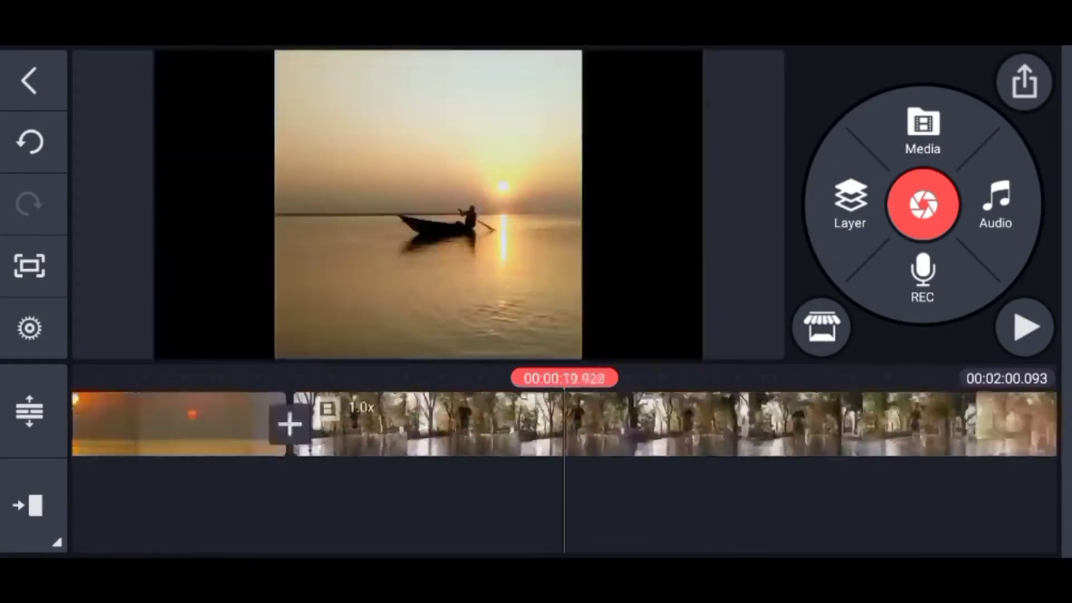
# Step: Apply Retrospection preset 03 at 2 seconds between the sunset and running-man clips
pyautogui.click(871, 424)
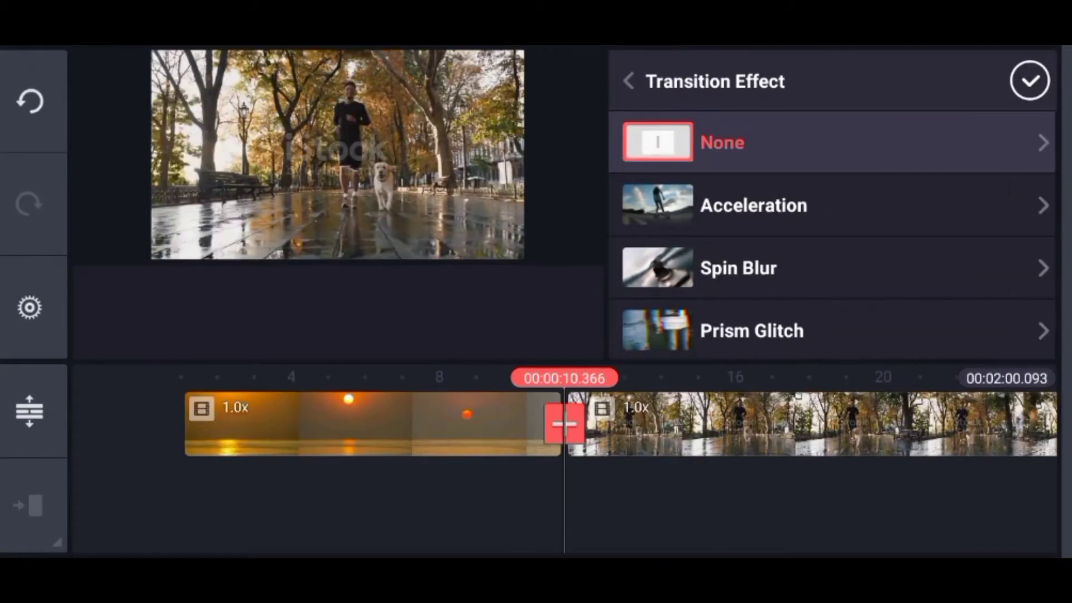
pyautogui.scroll(-5, 829, 235)
pyautogui.click(750, 221)
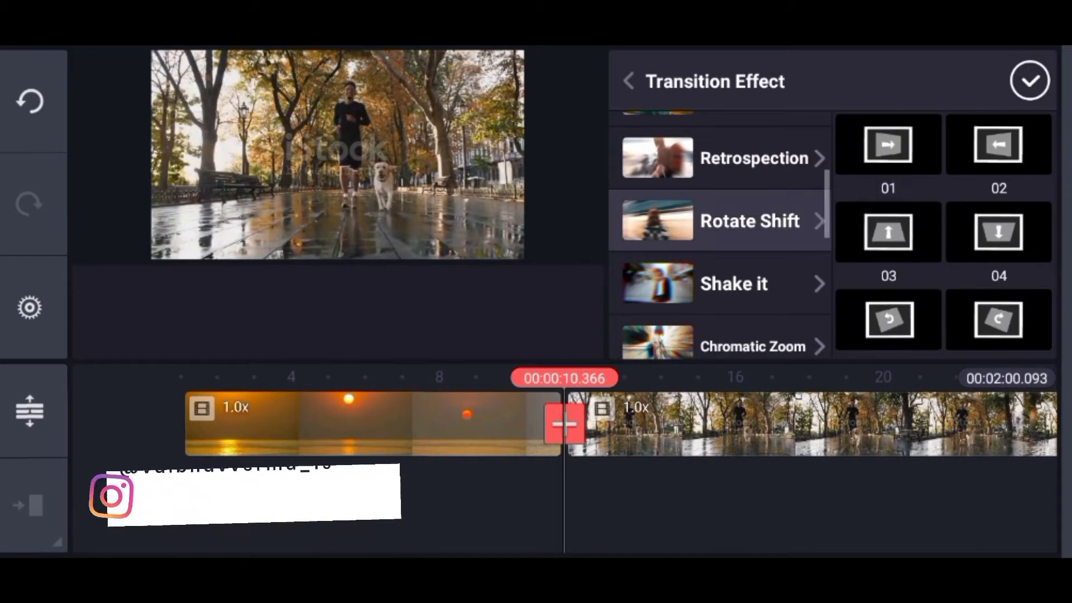
pyautogui.click(754, 158)
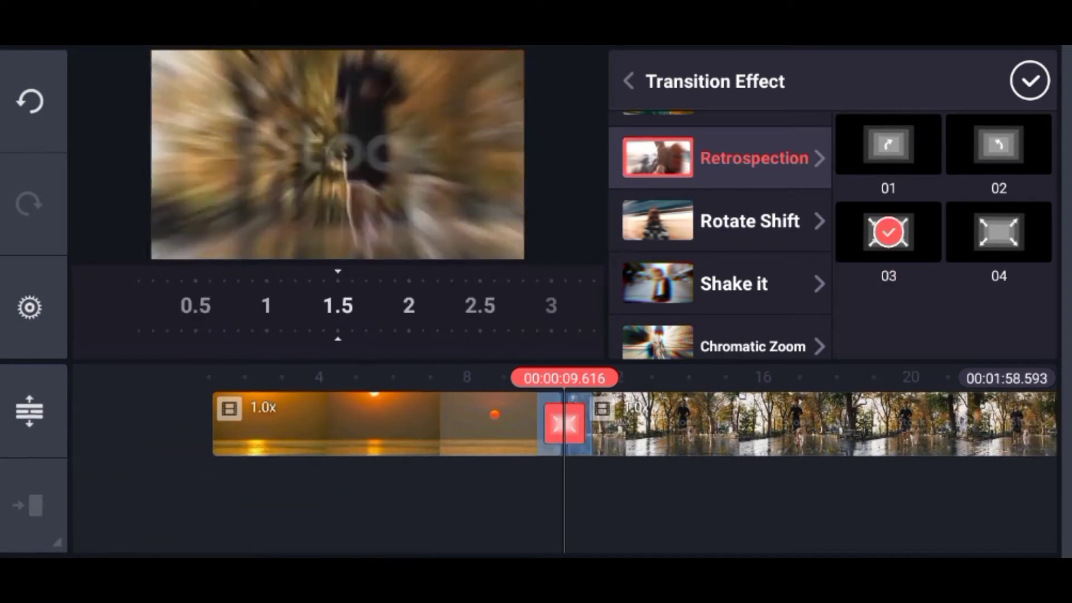
pyautogui.moveTo(418, 306); pyautogui.dragTo(336, 306)
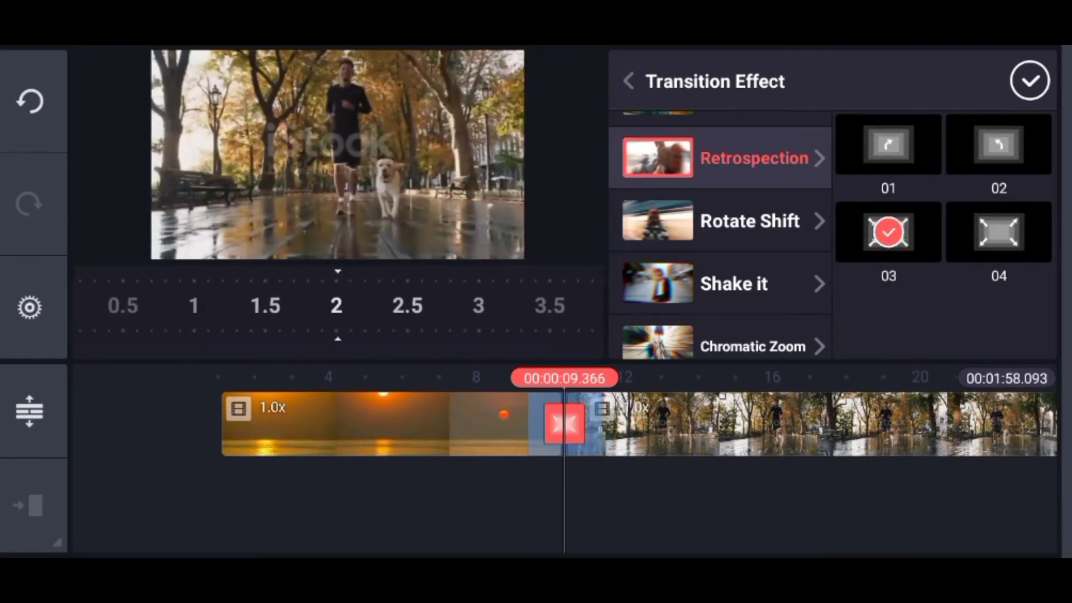
pyautogui.click(1030, 81)
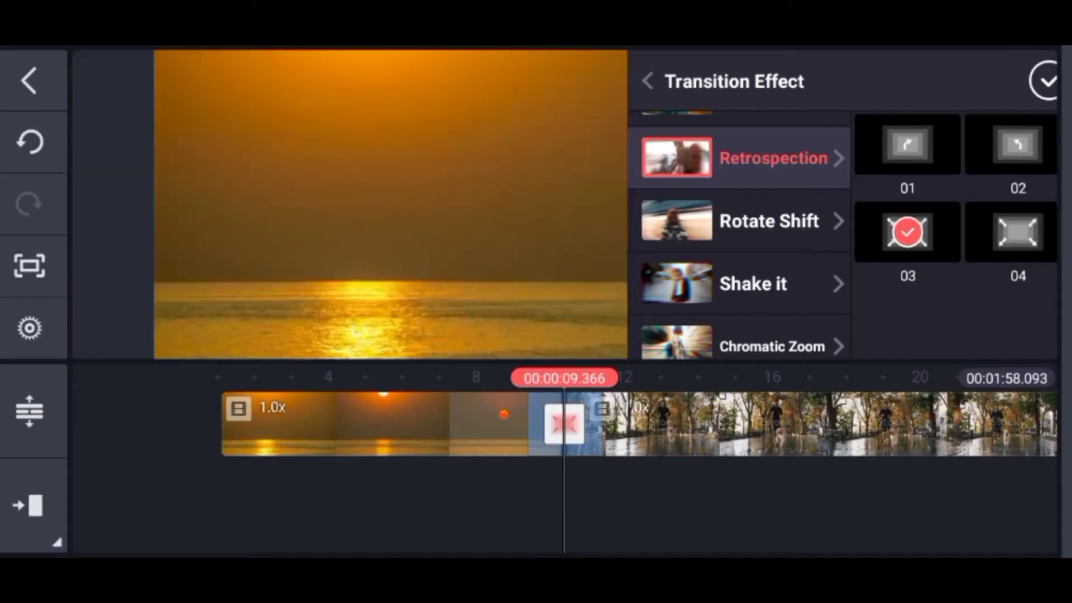
pyautogui.hscroll(15, 563, 423)
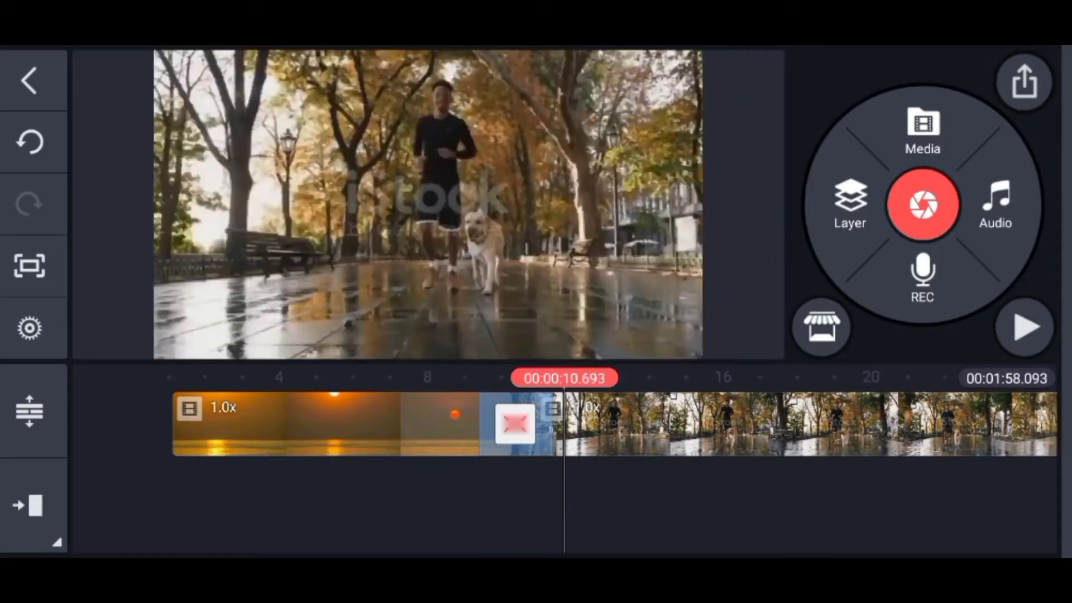
pyautogui.hscroll(10, 564, 423)
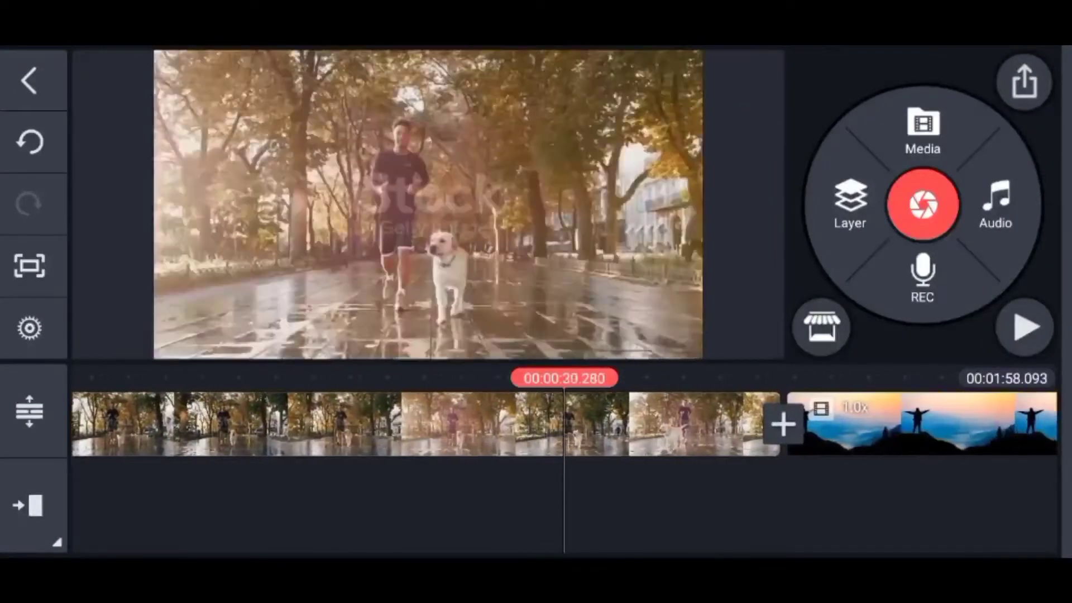
# Step: Apply Retrospection style 04 at 2 seconds before the mountain silhouette clip
pyautogui.click(551, 425)
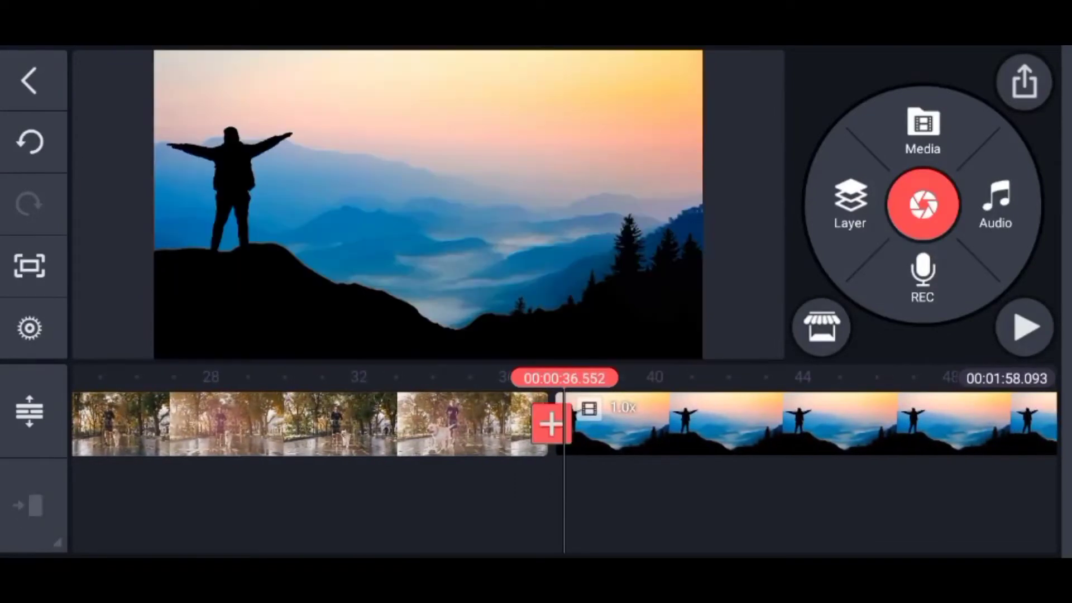
pyautogui.scroll(-5, 829, 235)
pyautogui.scroll(-2, 830, 235)
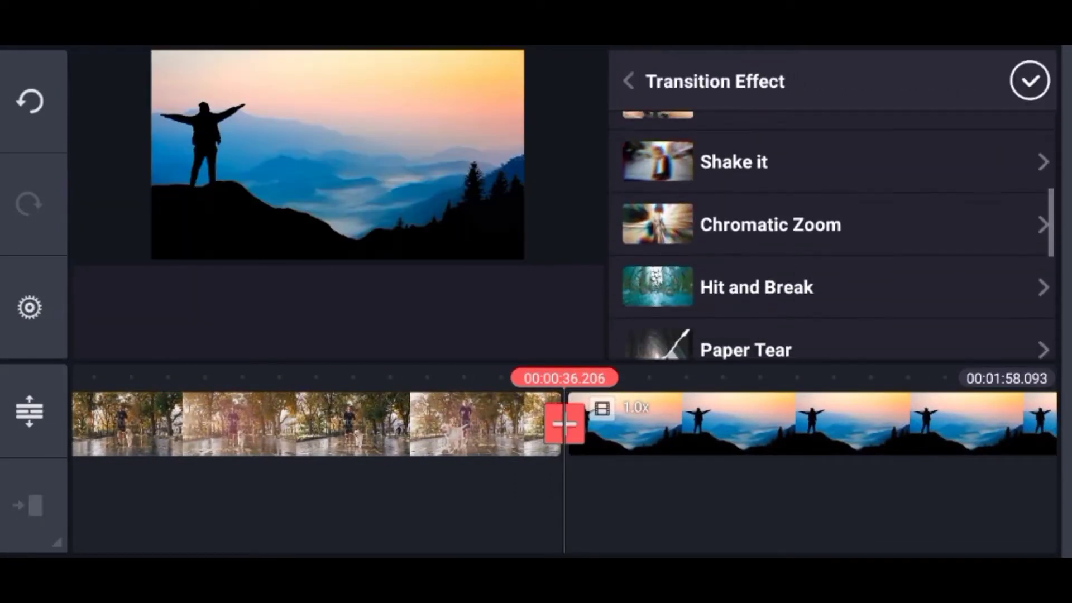
pyautogui.scroll(-2, 830, 235)
pyautogui.scroll(-2, 830, 235)
pyautogui.scroll(-2, 829, 234)
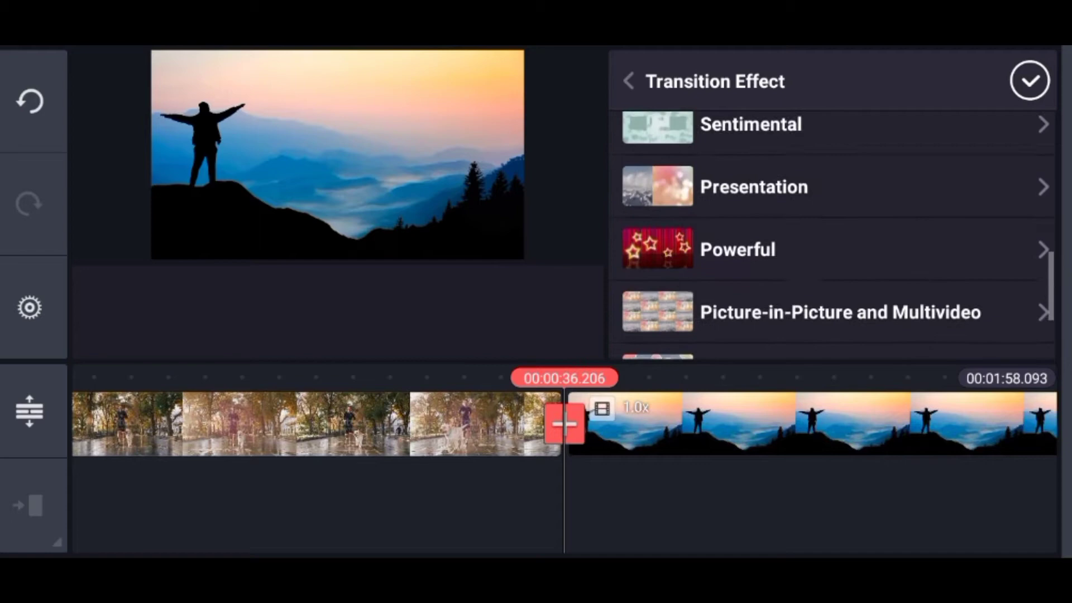
pyautogui.click(760, 246)
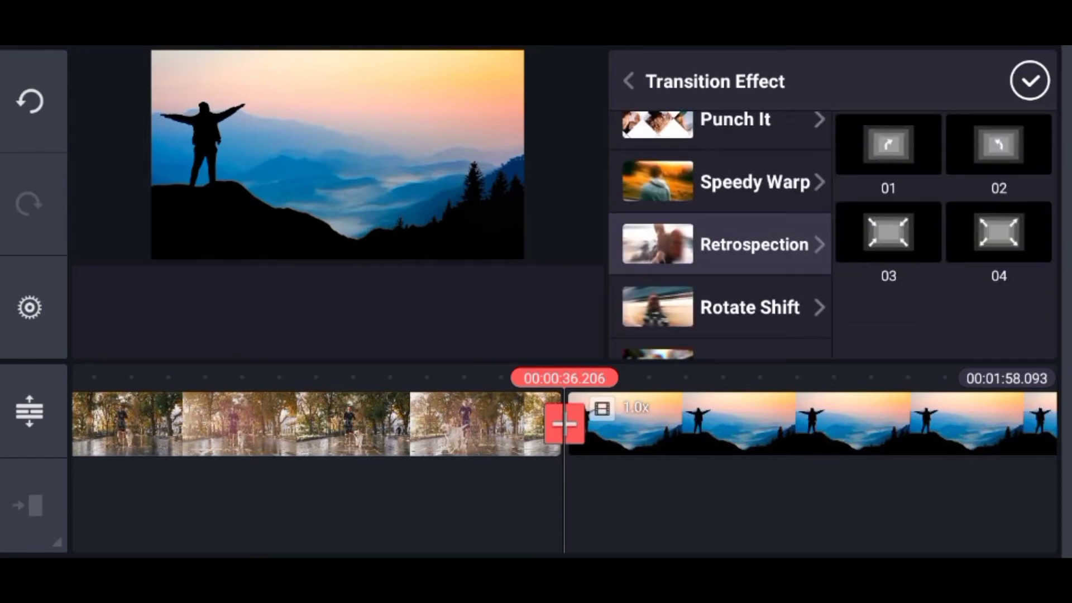
pyautogui.click(1000, 232)
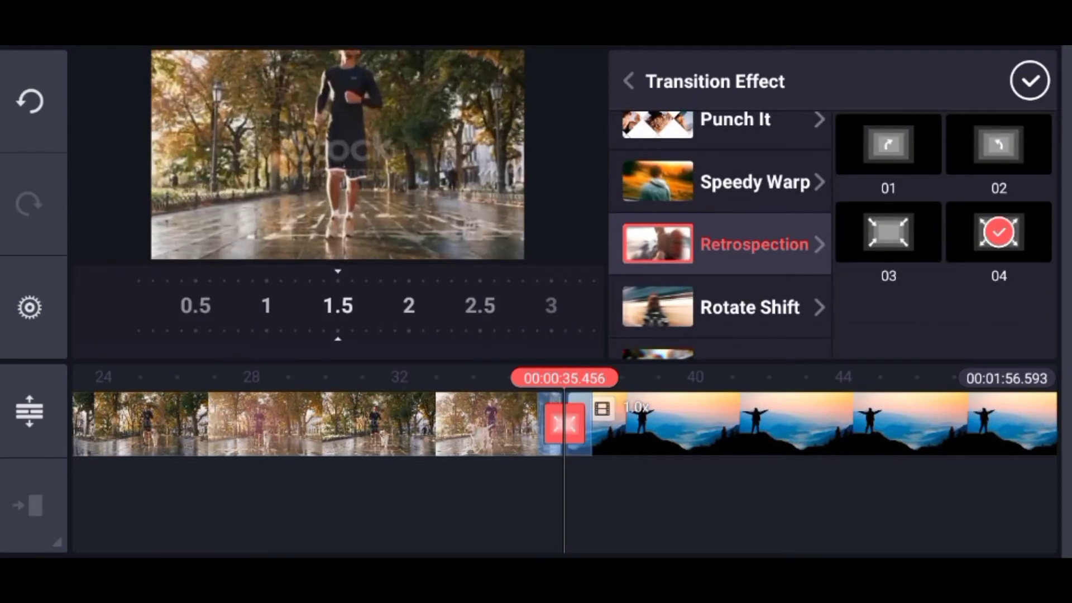
pyautogui.moveTo(409, 306); pyautogui.dragTo(338, 306)
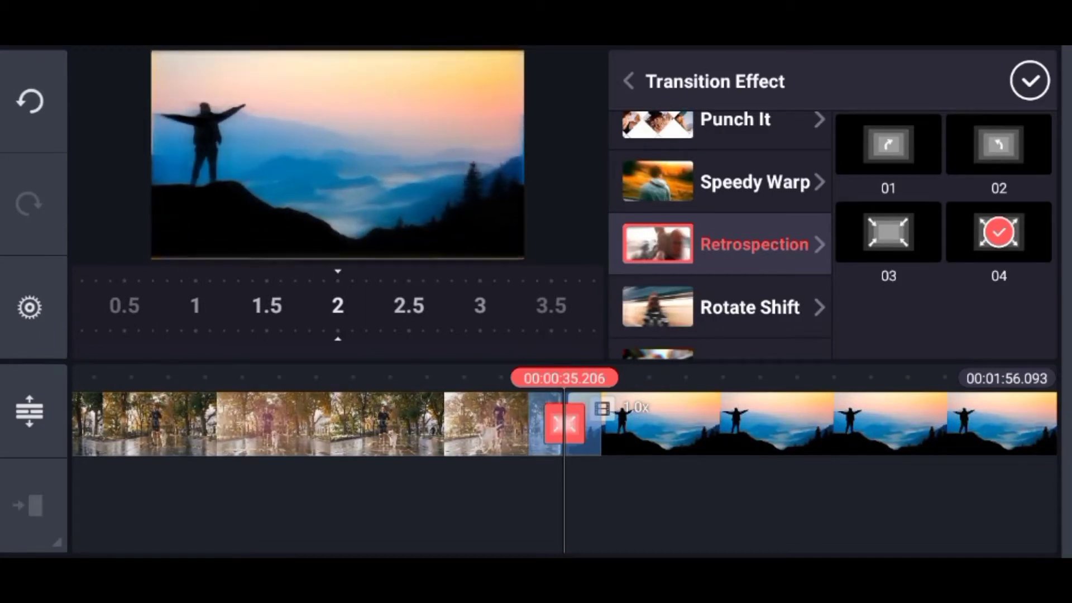
pyautogui.click(1030, 81)
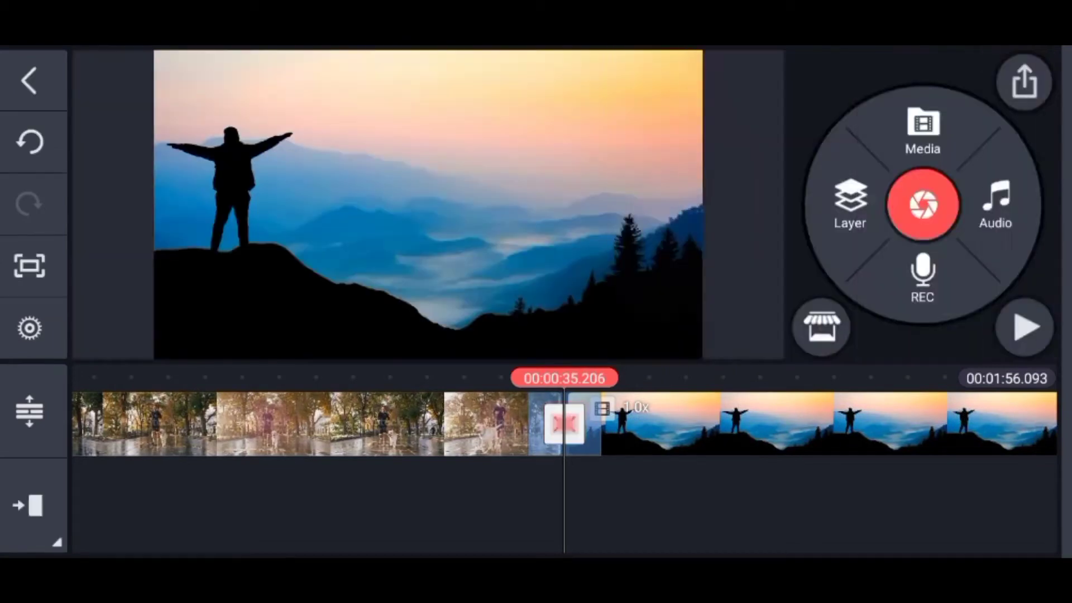
pyautogui.moveTo(754, 423); pyautogui.dragTo(252, 423)
# Step: Select the square boat clip and bring up Pan & Zoom to fill the frame
pyautogui.moveTo(536, 424); pyautogui.dragTo(559, 423)
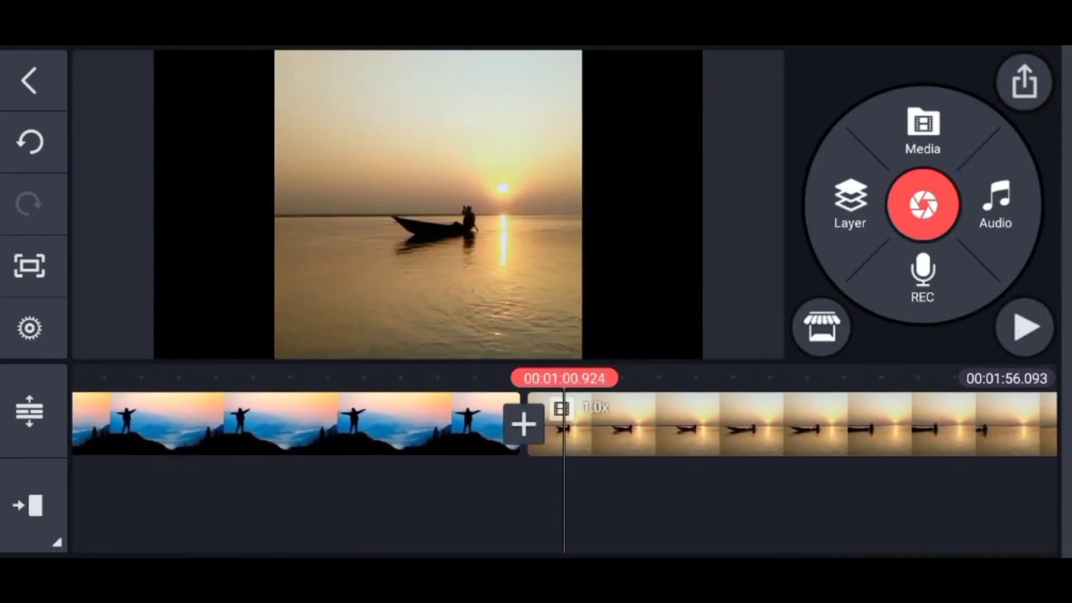
pyautogui.click(525, 423)
pyautogui.click(754, 423)
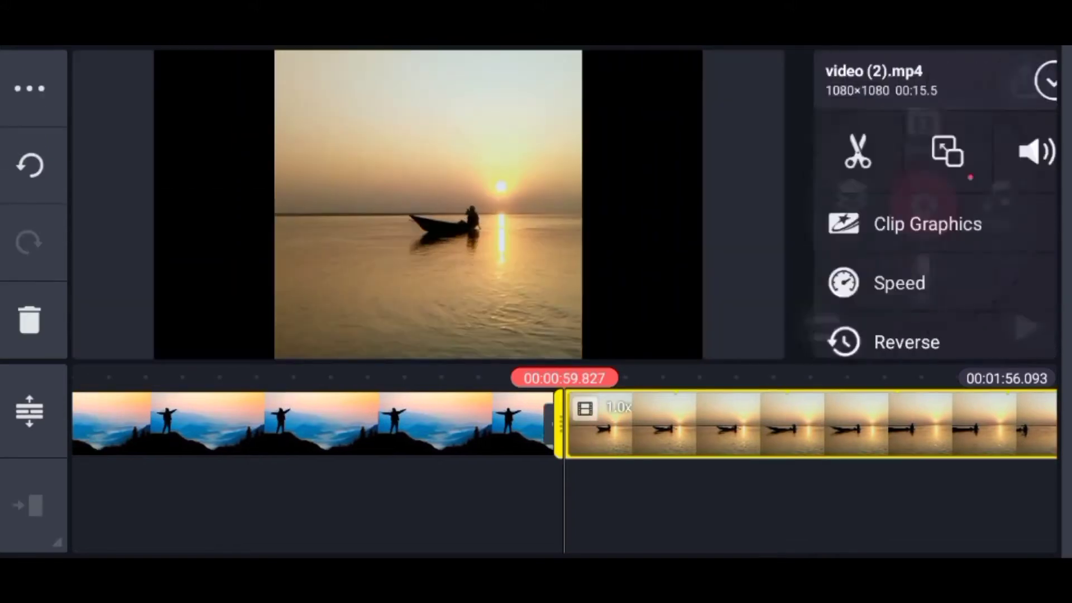
pyautogui.click(922, 152)
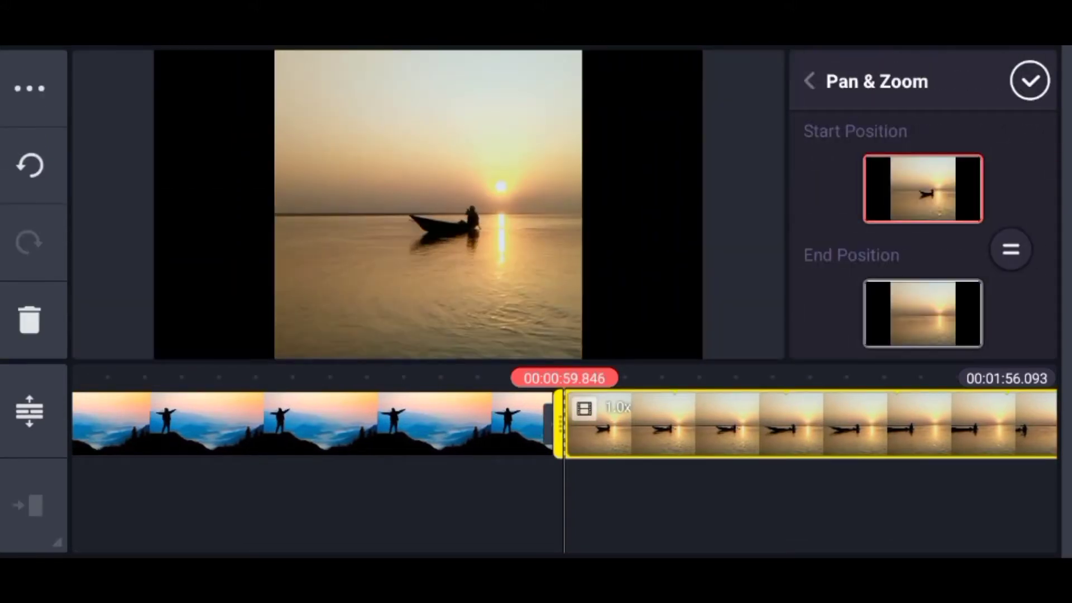
pyautogui.scroll(3, 428, 205)
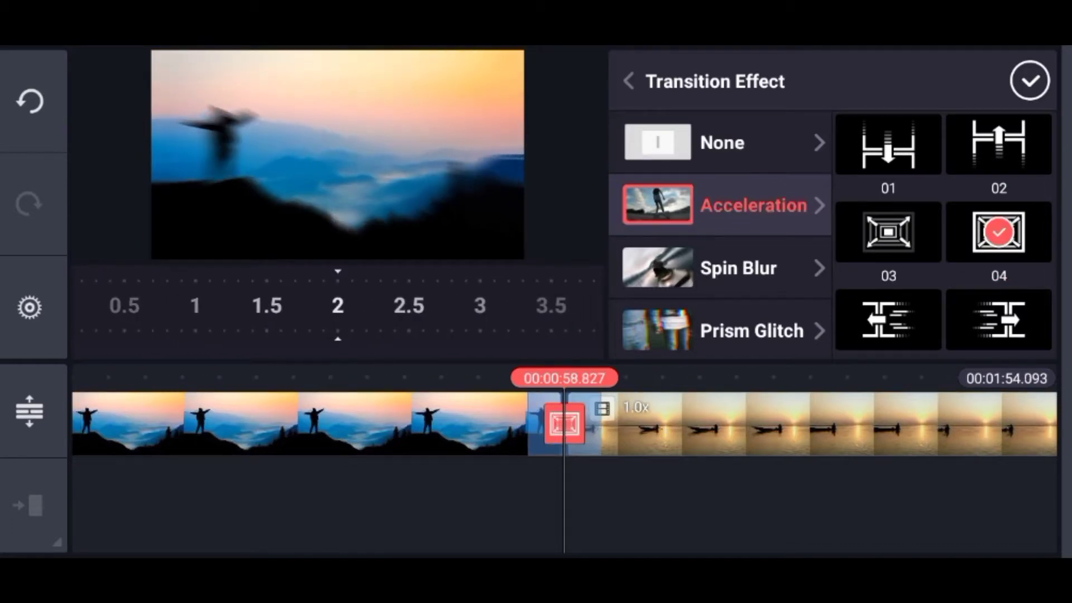
# Step: Apply Acceleration 04 at 2 seconds between the boat and forest clips
pyautogui.click(1030, 81)
pyautogui.moveTo(754, 424); pyautogui.dragTo(335, 423)
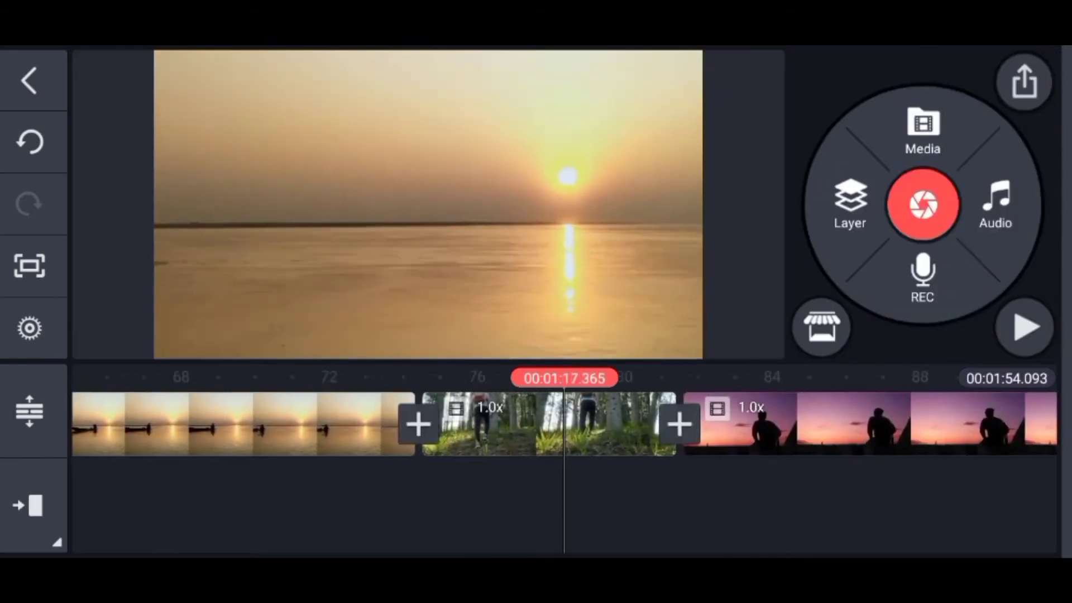
pyautogui.click(418, 423)
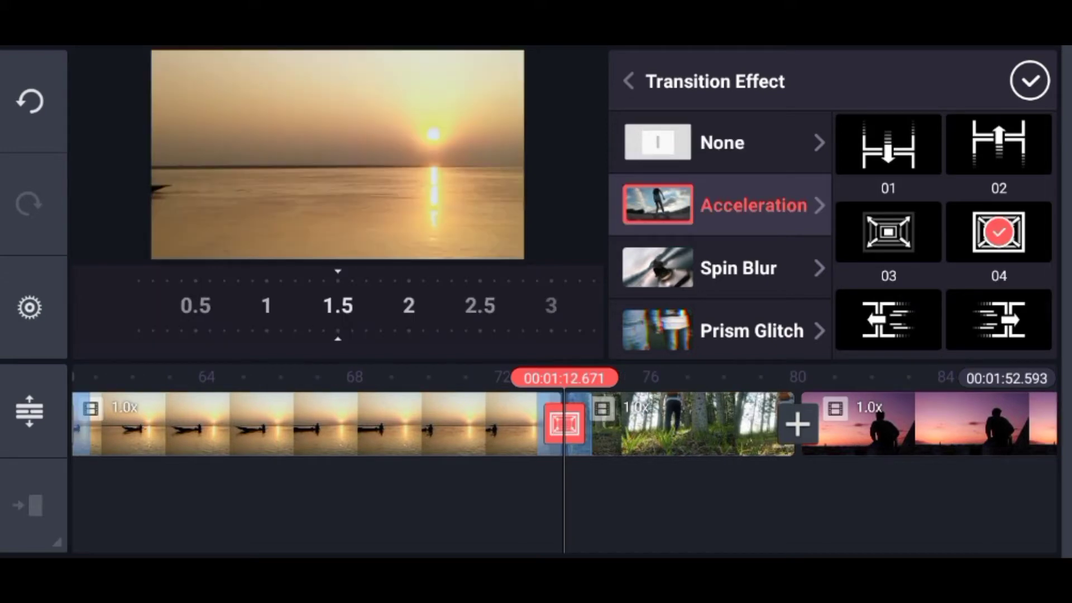
pyautogui.moveTo(382, 306); pyautogui.dragTo(338, 306)
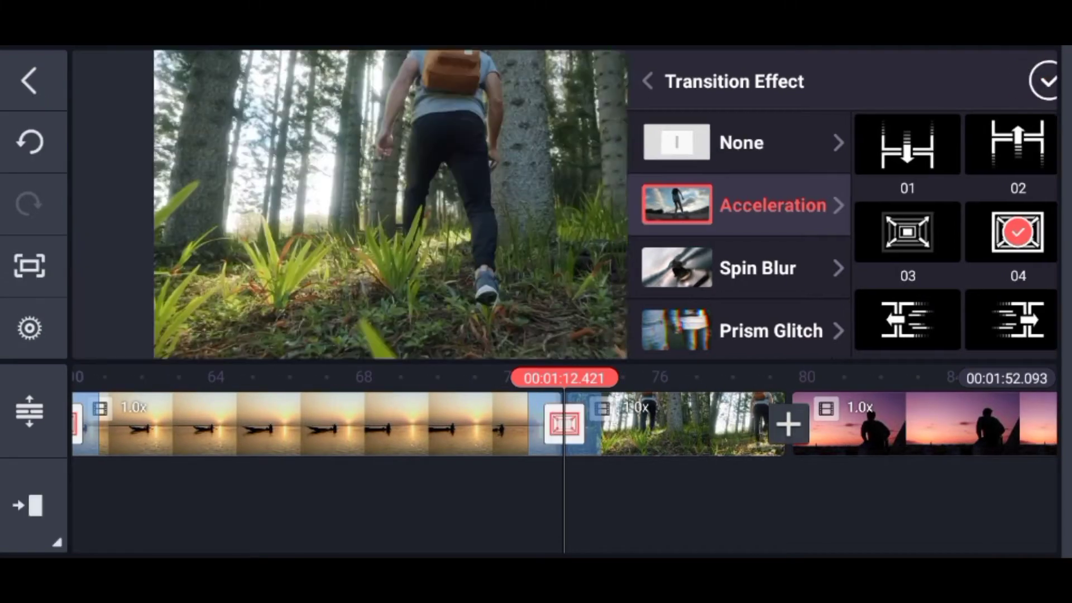
pyautogui.click(1030, 82)
pyautogui.hscroll(5, 564, 425)
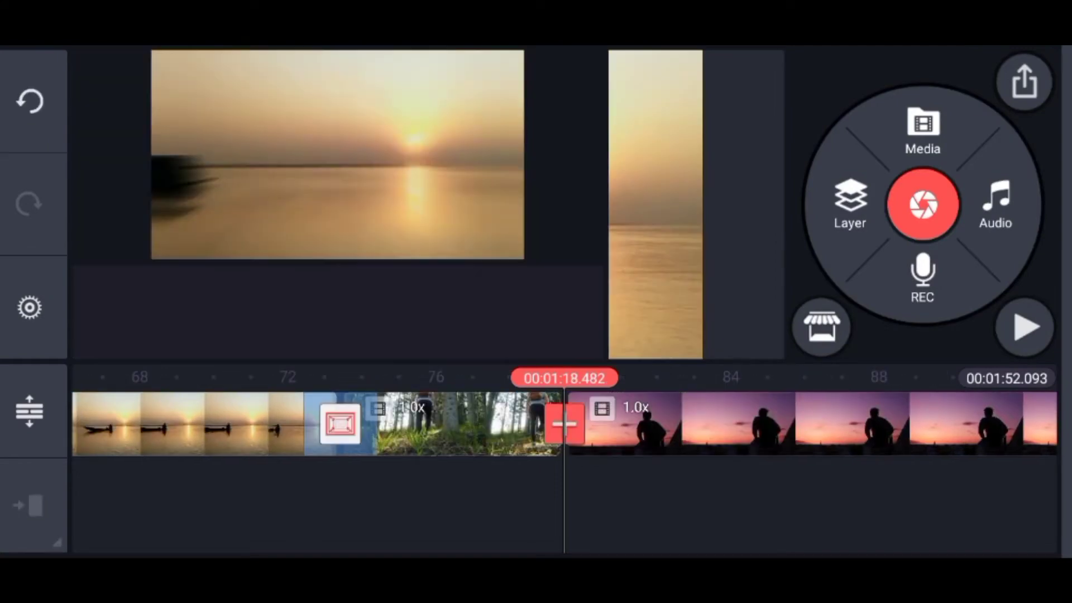
# Step: Try Rotate Shift, then apply Retrospection 01 at 2 seconds after the forest clip
pyautogui.click(341, 425)
pyautogui.scroll(-3, 832, 235)
pyautogui.scroll(-5, 831, 235)
pyautogui.click(759, 202)
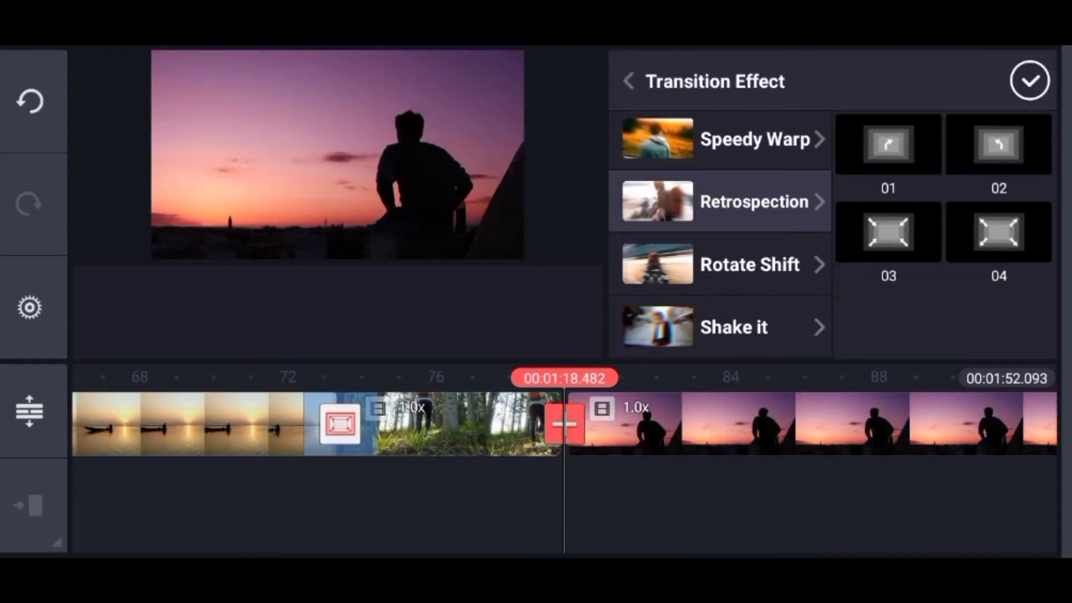
pyautogui.click(750, 265)
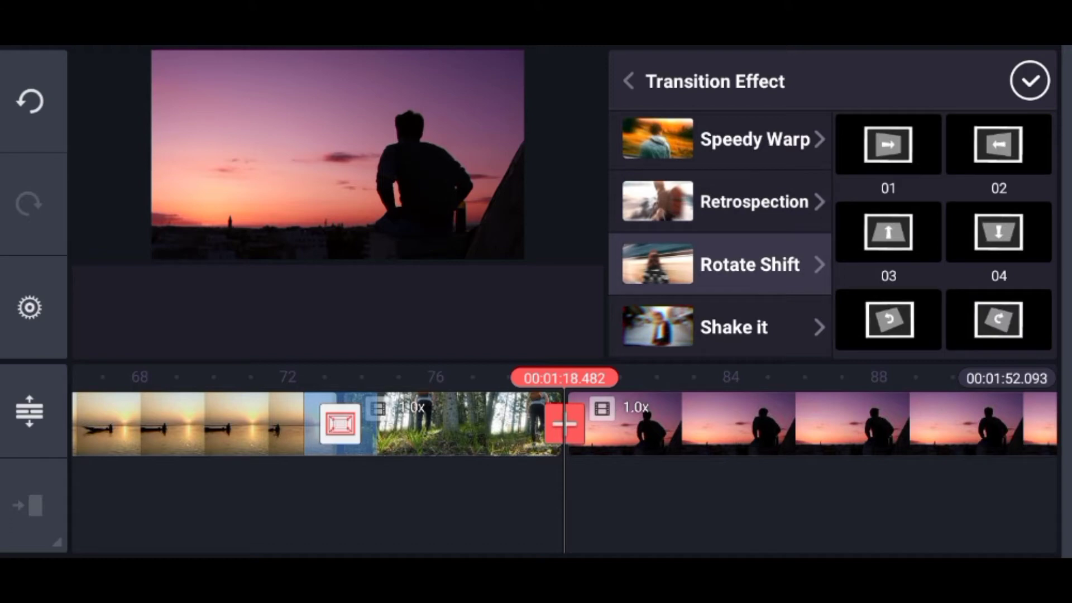
pyautogui.moveTo(409, 306)
pyautogui.mouseDown()
pyautogui.moveTo(324, 306)
pyautogui.moveTo(466, 306)
pyautogui.mouseUp()
pyautogui.moveTo(324, 305); pyautogui.dragTo(178, 306)
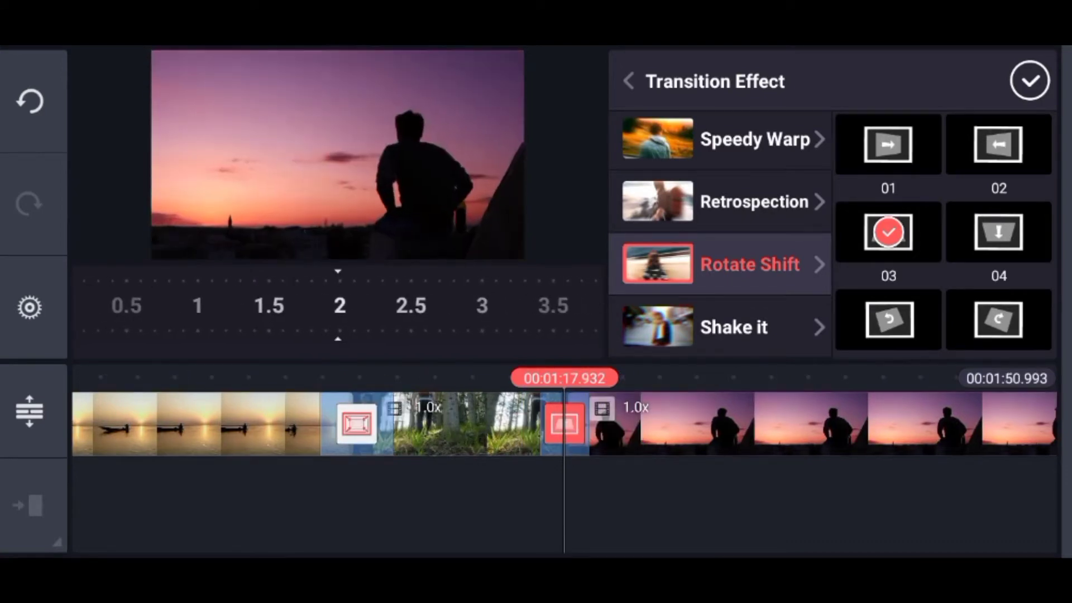
pyautogui.click(737, 201)
pyautogui.click(888, 232)
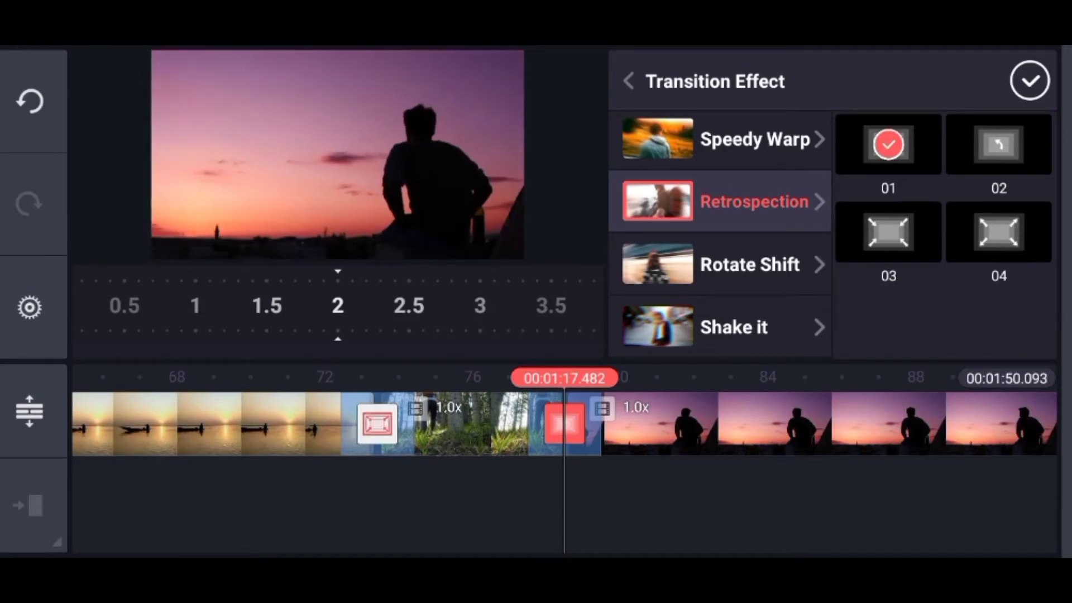
pyautogui.click(1030, 82)
pyautogui.moveTo(754, 424); pyautogui.dragTo(460, 424)
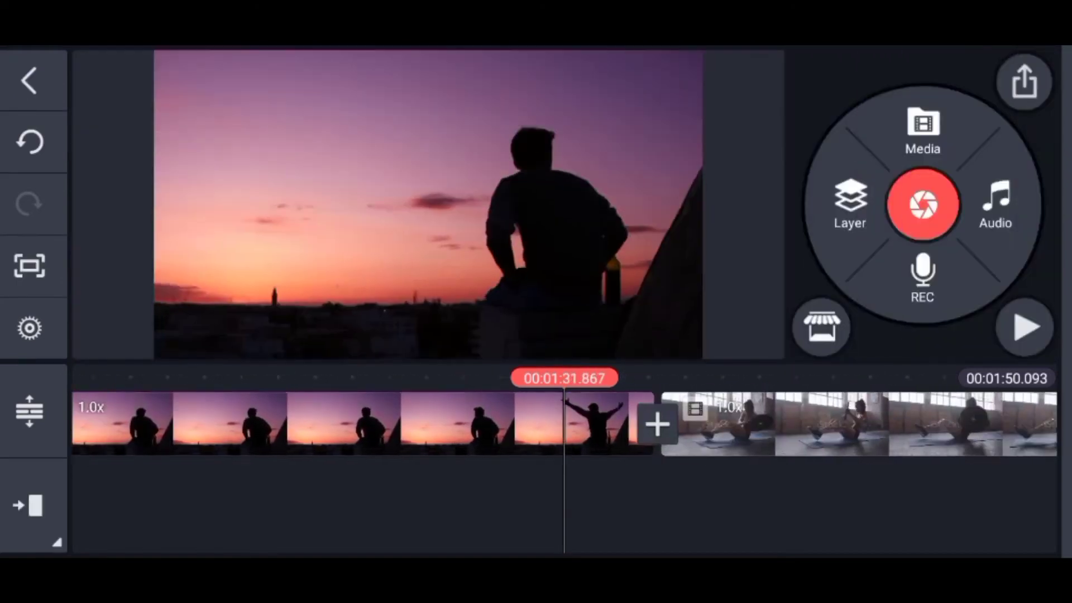
# Step: Try Hit and Break 04, Shake it, Speedy Warp and Acceleration before the workout clip, slightly lengthened
pyautogui.click(545, 424)
pyautogui.scroll(-5, 830, 235)
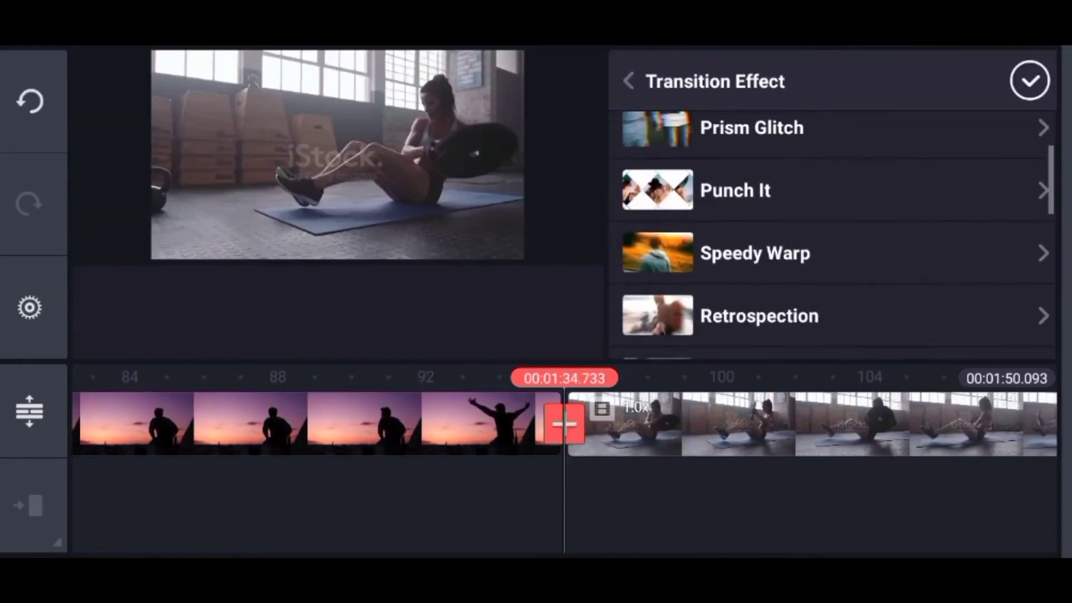
pyautogui.scroll(-2, 829, 235)
pyautogui.scroll(-2, 830, 235)
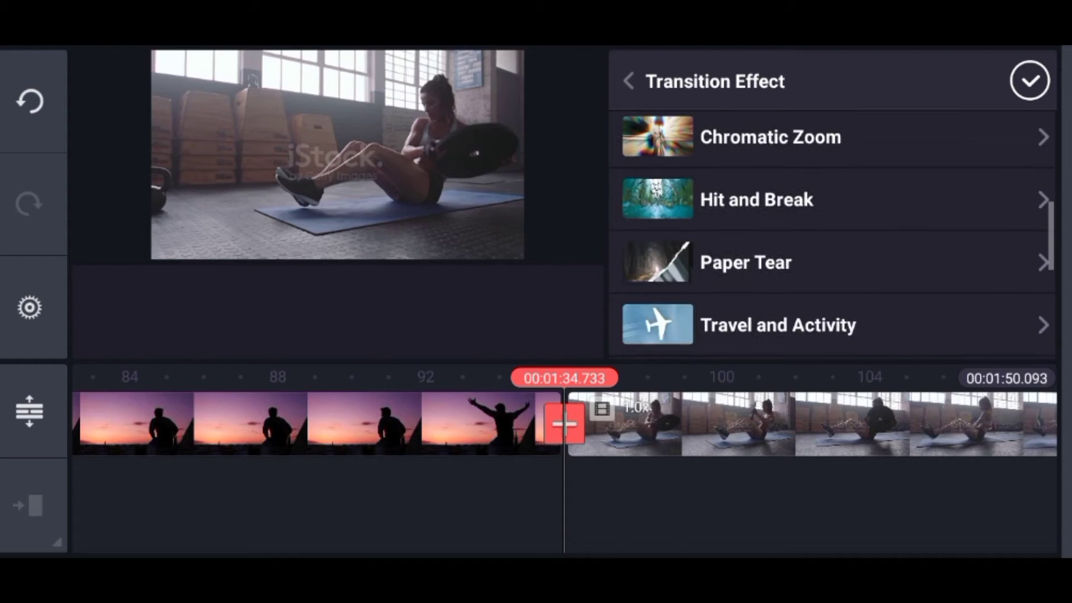
pyautogui.click(756, 198)
pyautogui.click(999, 232)
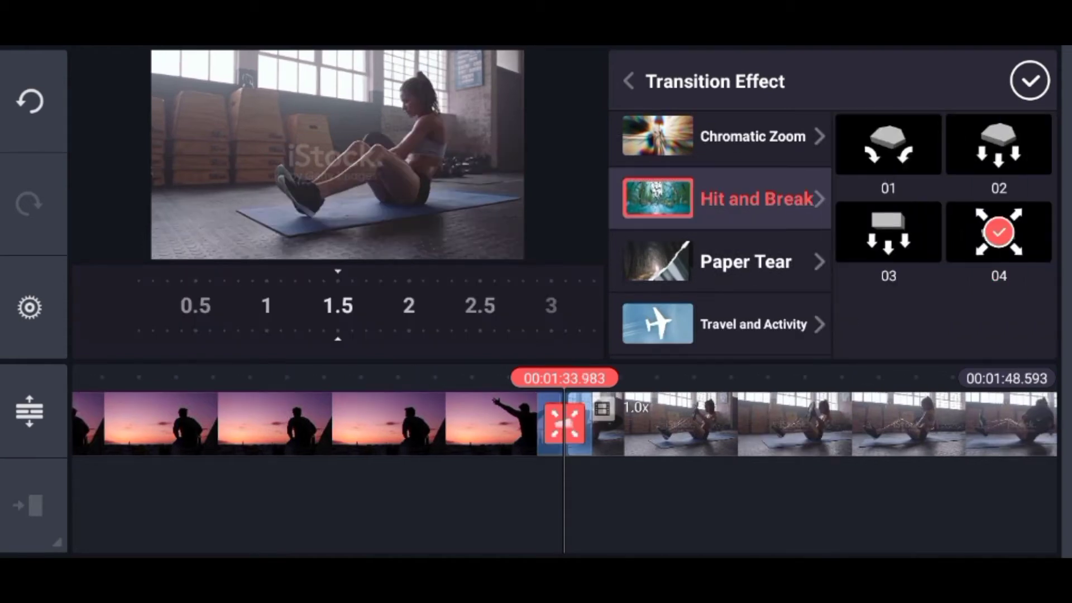
pyautogui.scroll(2, 721, 236)
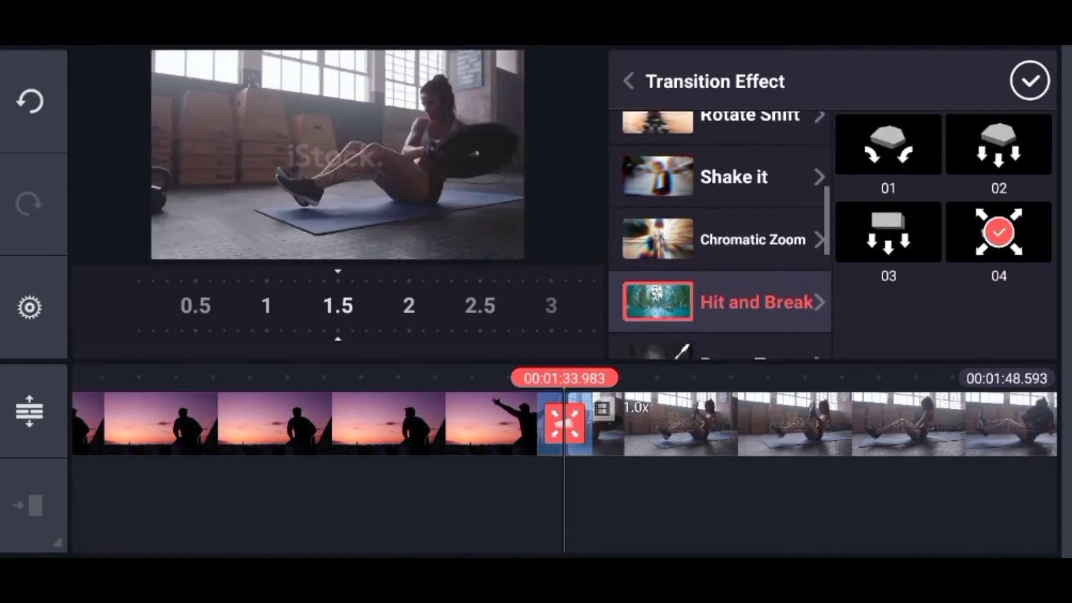
pyautogui.scroll(2, 721, 235)
pyautogui.click(734, 298)
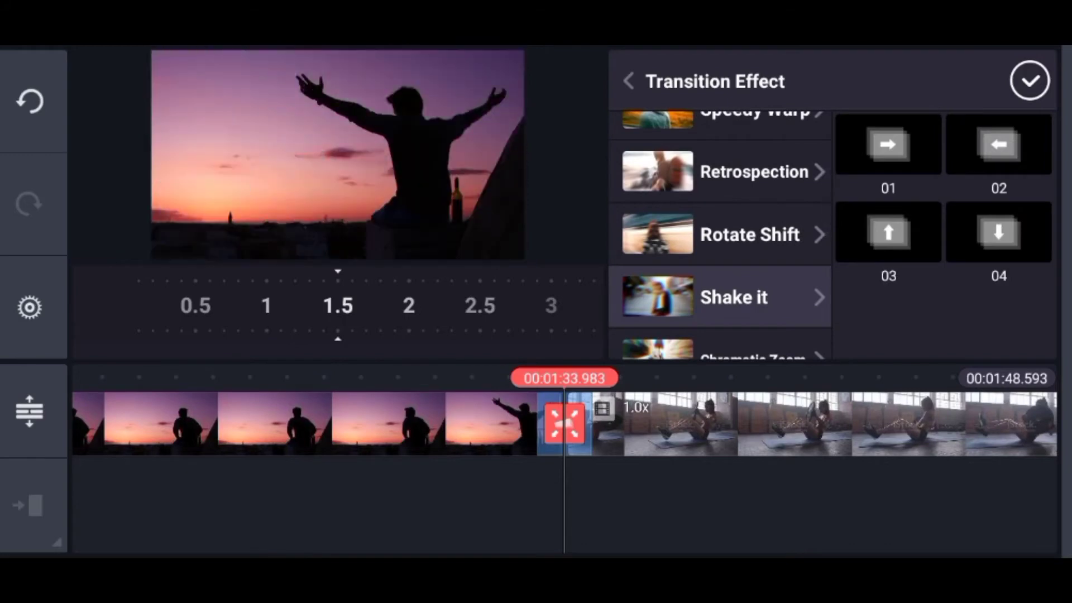
pyautogui.scroll(2, 721, 234)
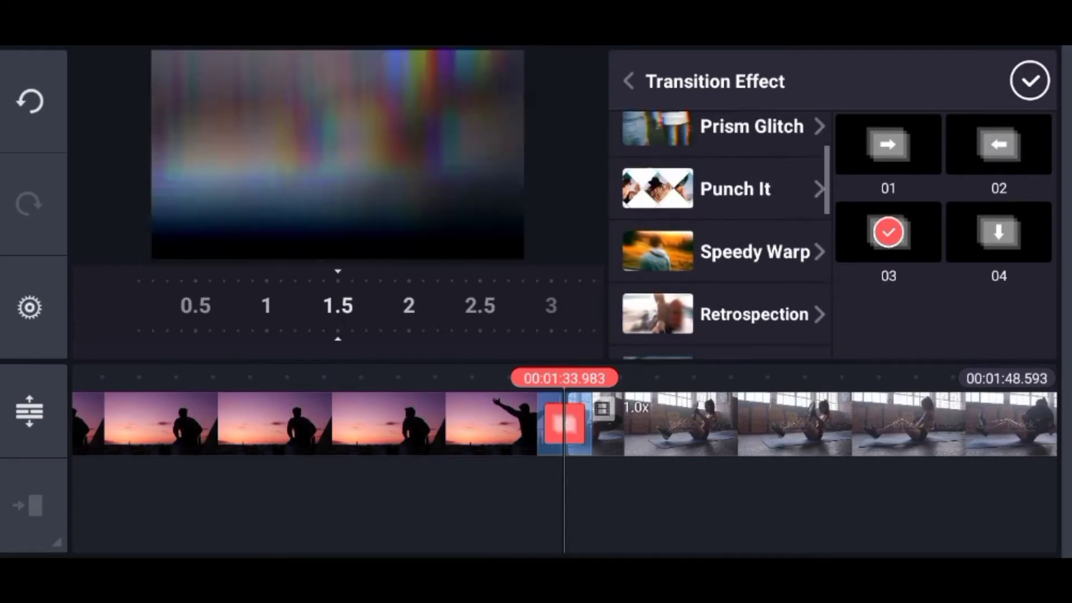
pyautogui.click(754, 251)
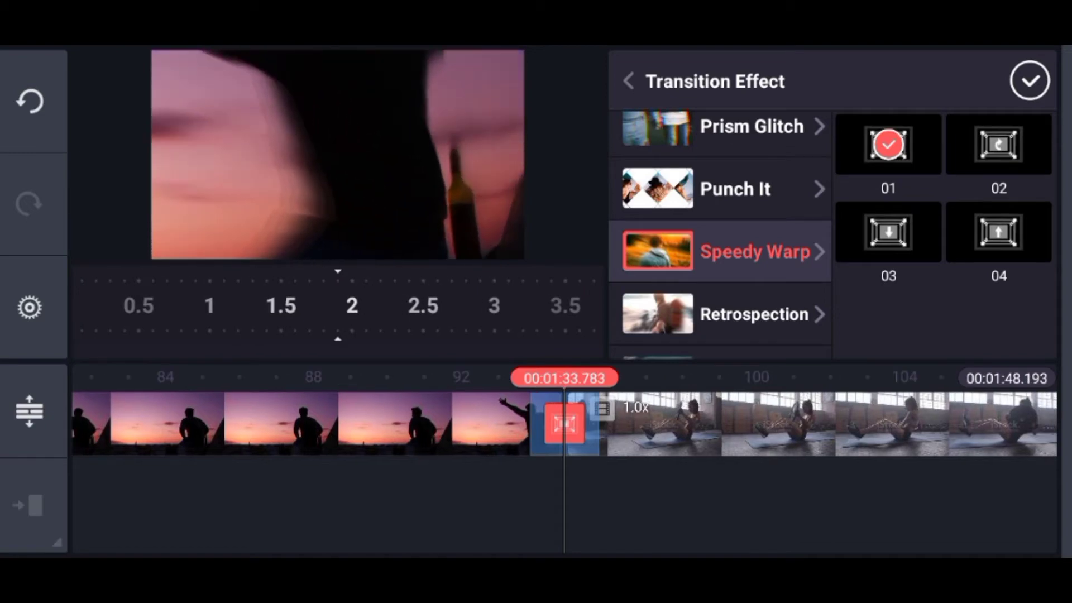
pyautogui.scroll(3, 720, 234)
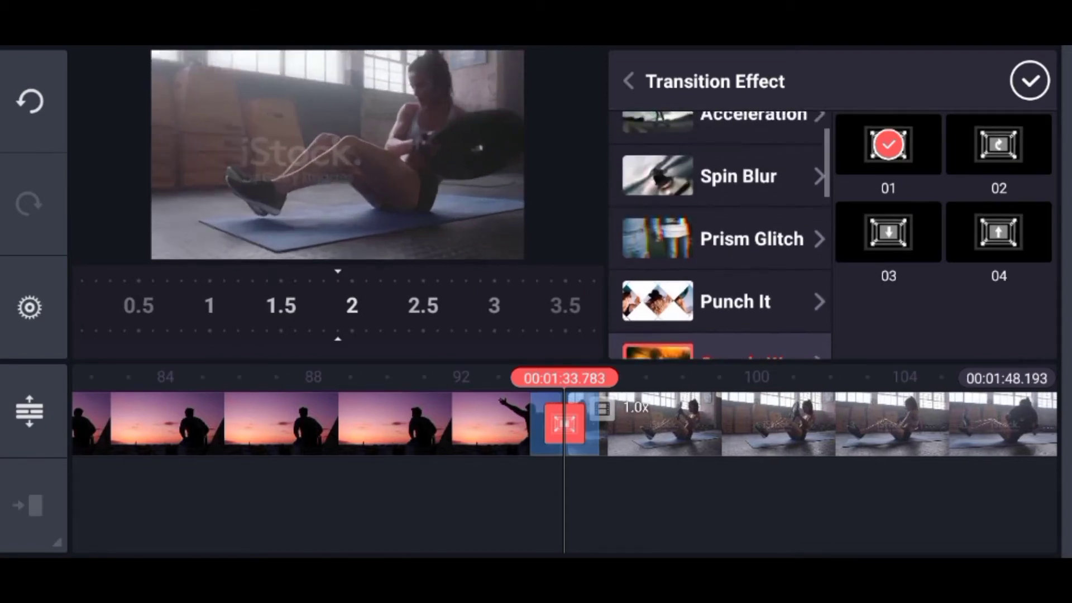
pyautogui.click(721, 205)
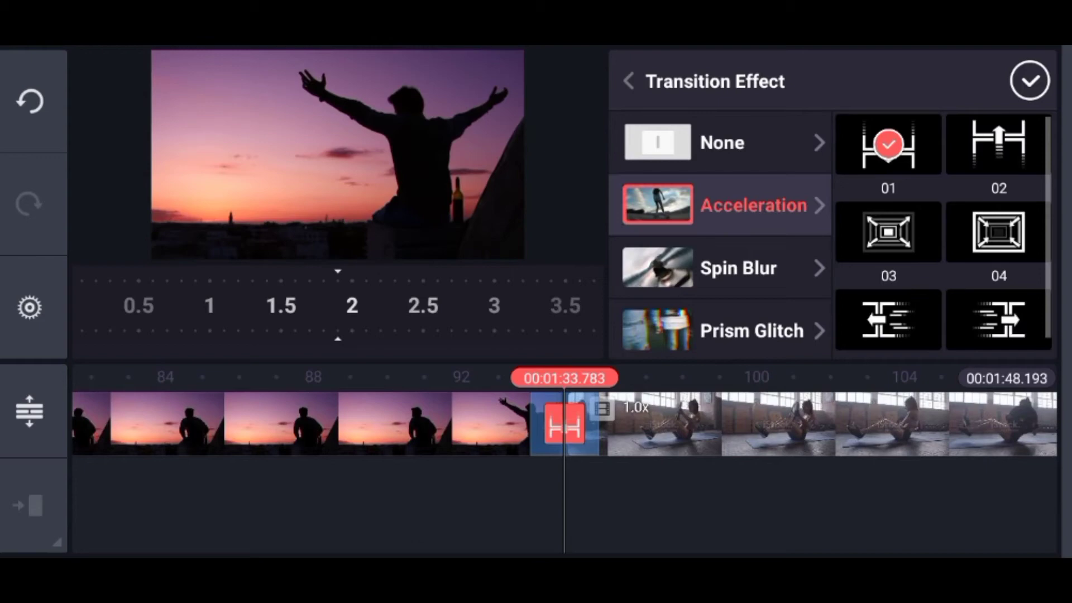
pyautogui.moveTo(369, 306); pyautogui.dragTo(297, 306)
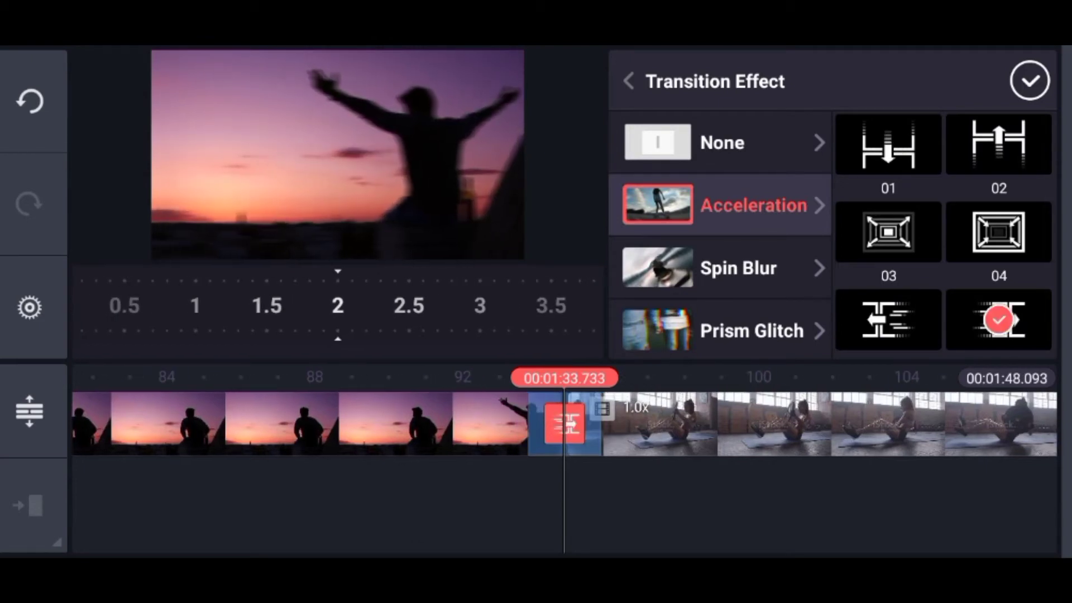
pyautogui.click(1029, 81)
# Step: Reopen that junction and switch it to the Retrospection transition
pyautogui.moveTo(377, 423); pyautogui.dragTo(502, 423)
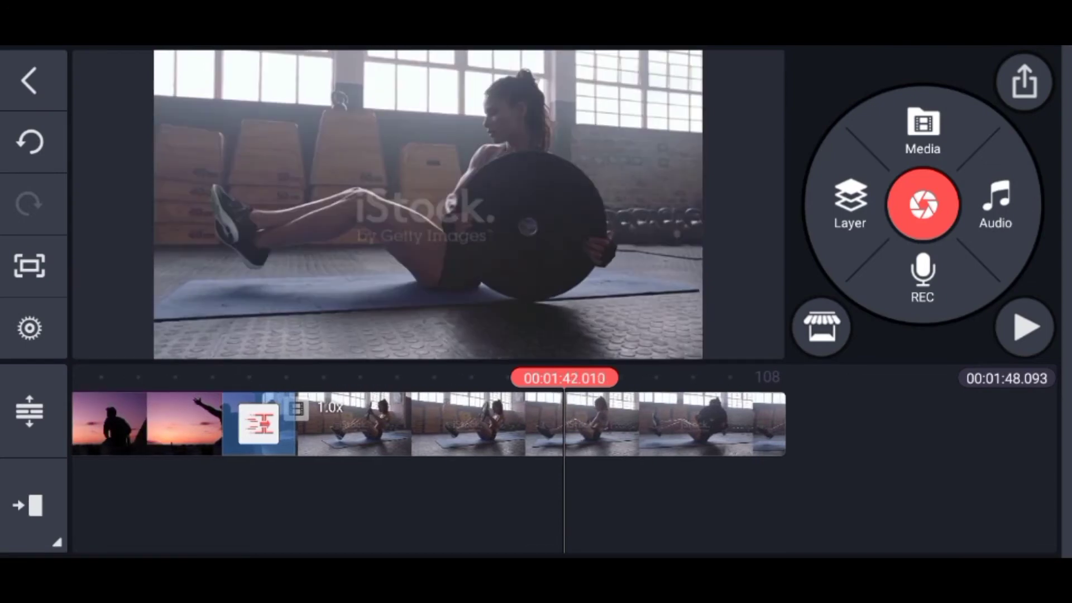
pyautogui.click(300, 423)
pyautogui.scroll(-5, 720, 235)
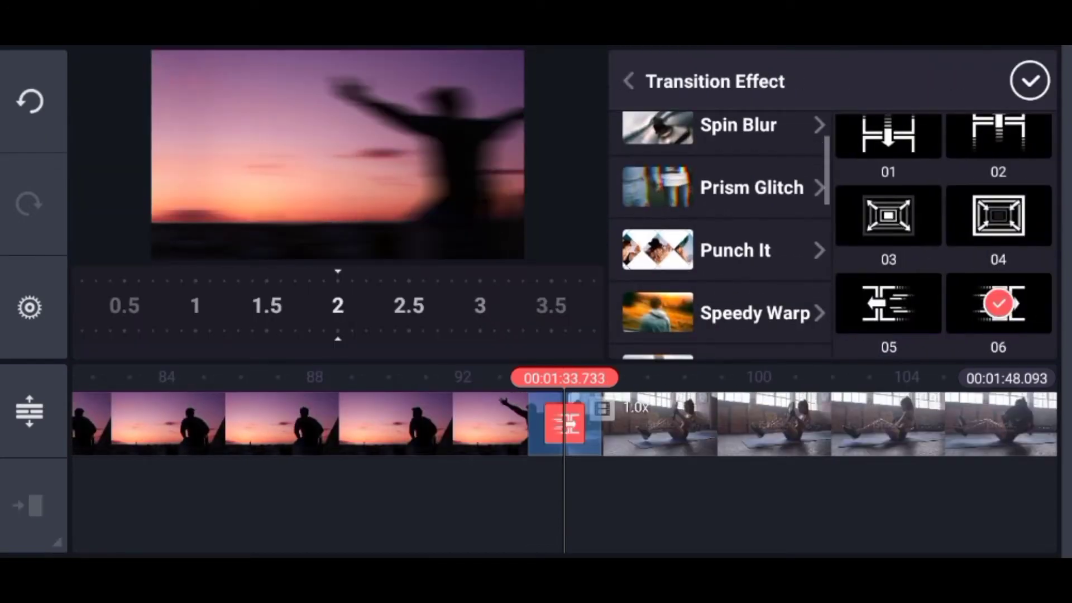
pyautogui.click(720, 243)
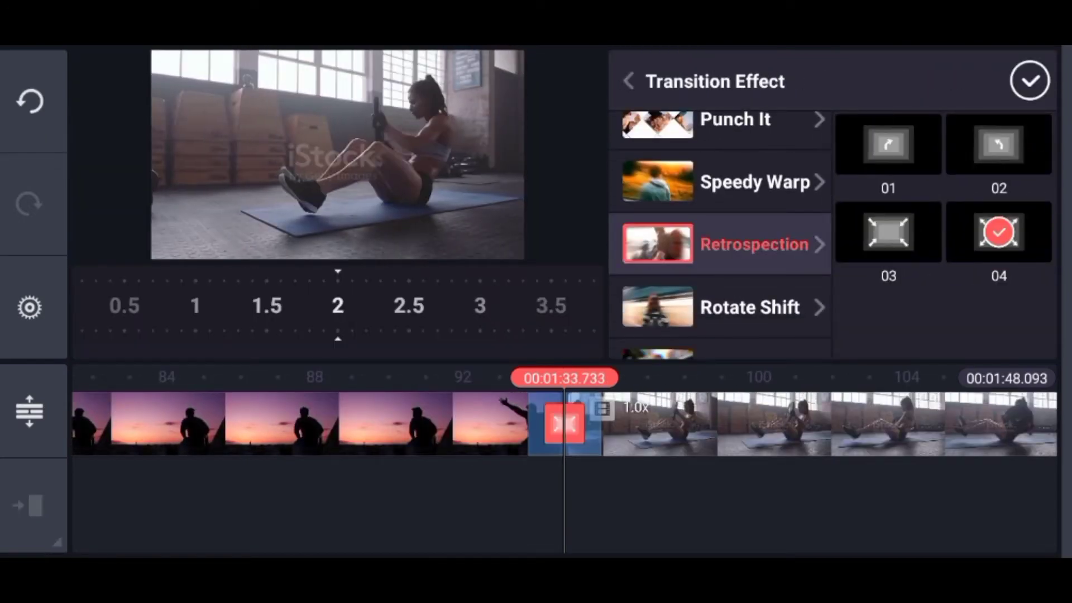
pyautogui.click(1030, 82)
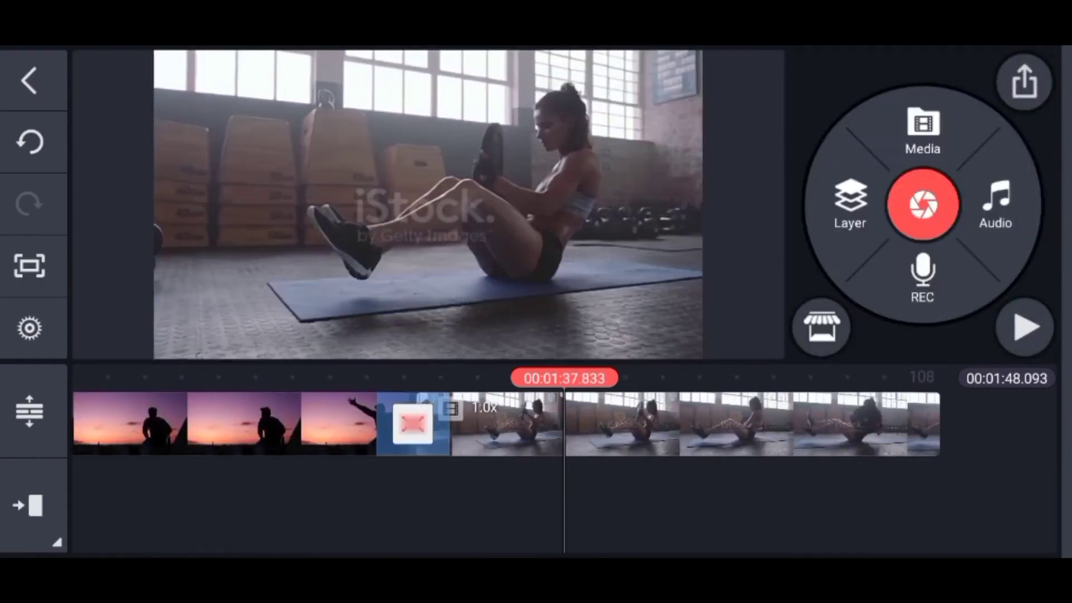
# Step: Trim the workout clip to the right of the playhead
pyautogui.click(671, 423)
pyautogui.click(833, 151)
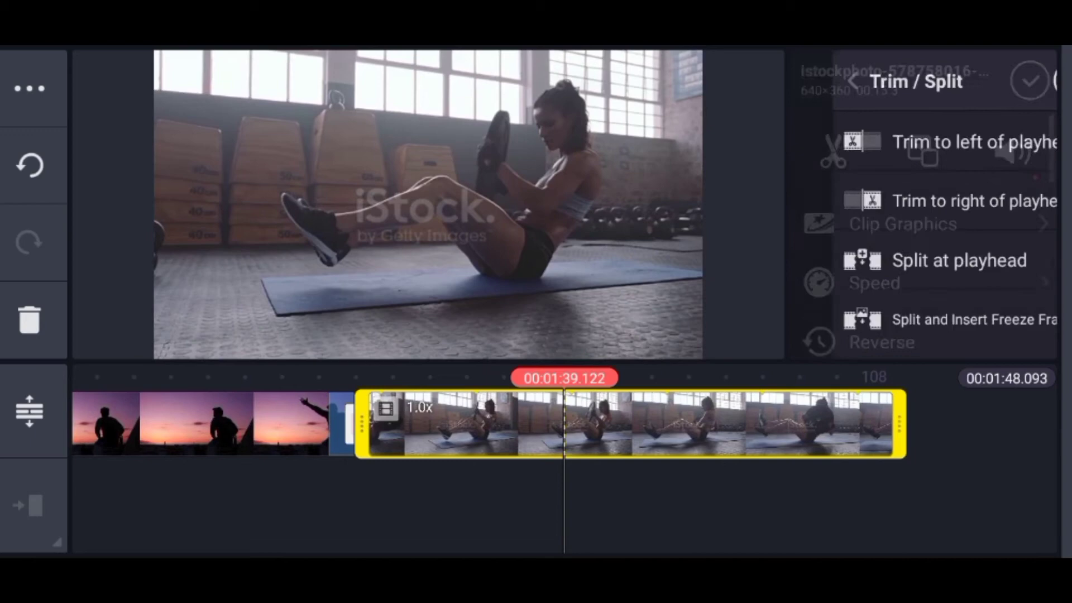
pyautogui.click(941, 201)
pyautogui.click(1030, 81)
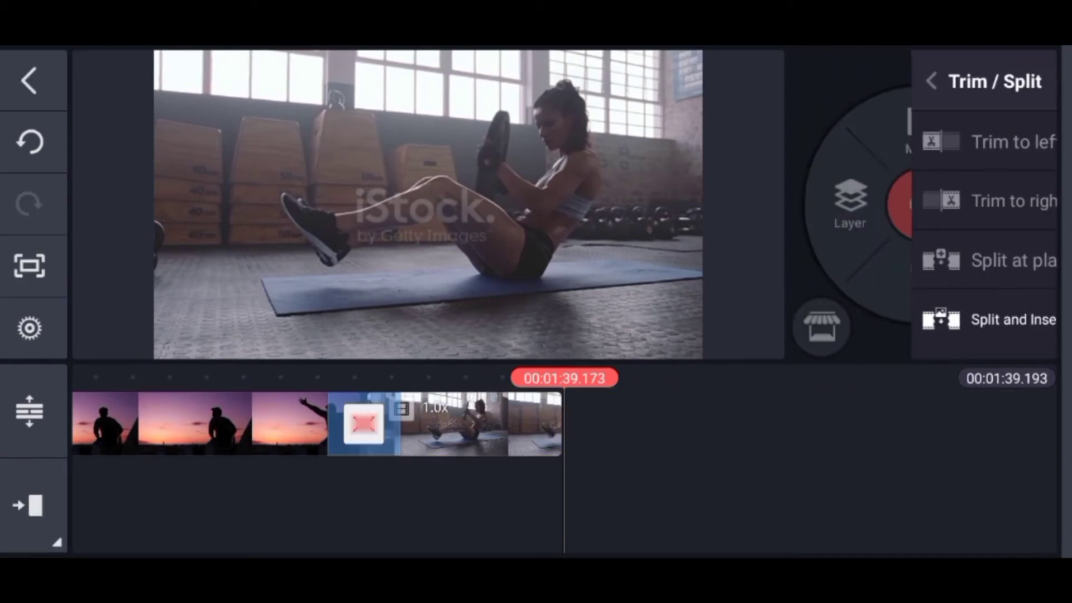
# Step: Trim the ends off the sunset silhouette and boat-at-sunset clips the same way
pyautogui.moveTo(251, 423); pyautogui.dragTo(838, 423)
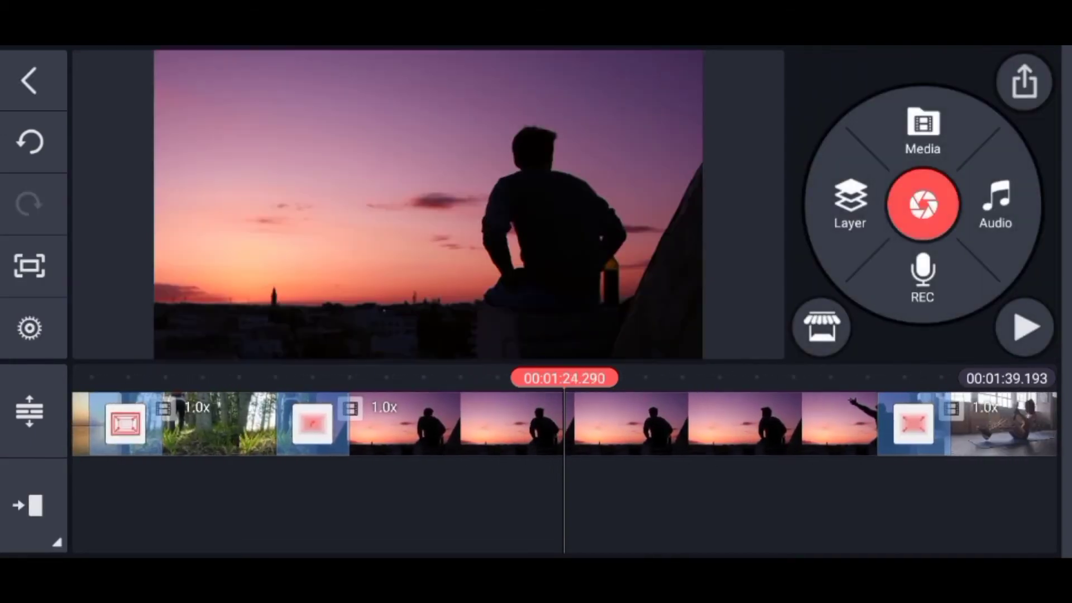
pyautogui.click(603, 422)
pyautogui.click(834, 152)
pyautogui.click(941, 202)
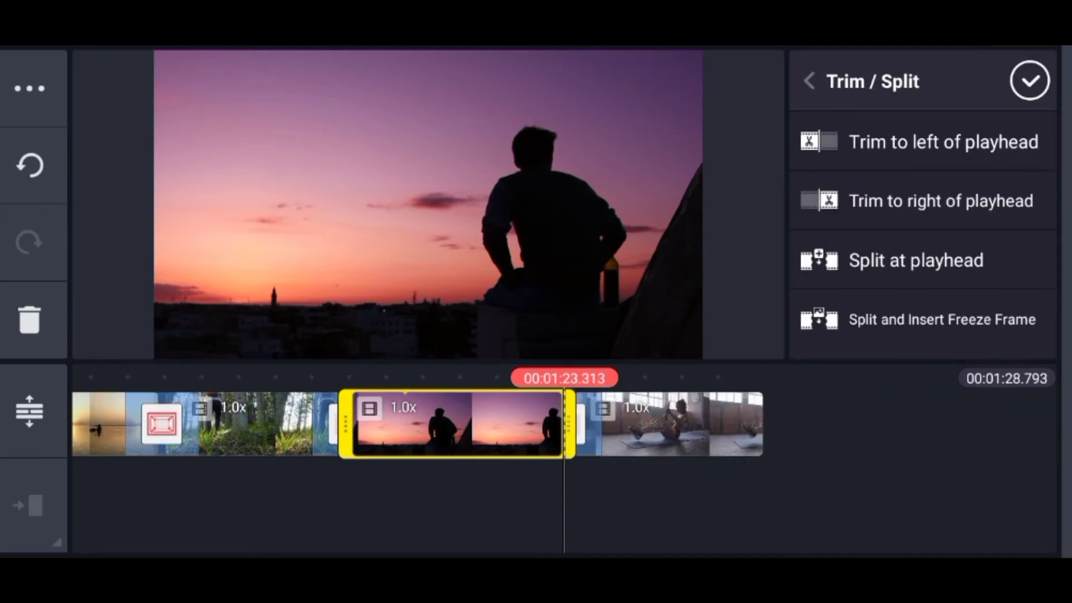
pyautogui.click(1029, 81)
pyautogui.moveTo(336, 422); pyautogui.dragTo(637, 423)
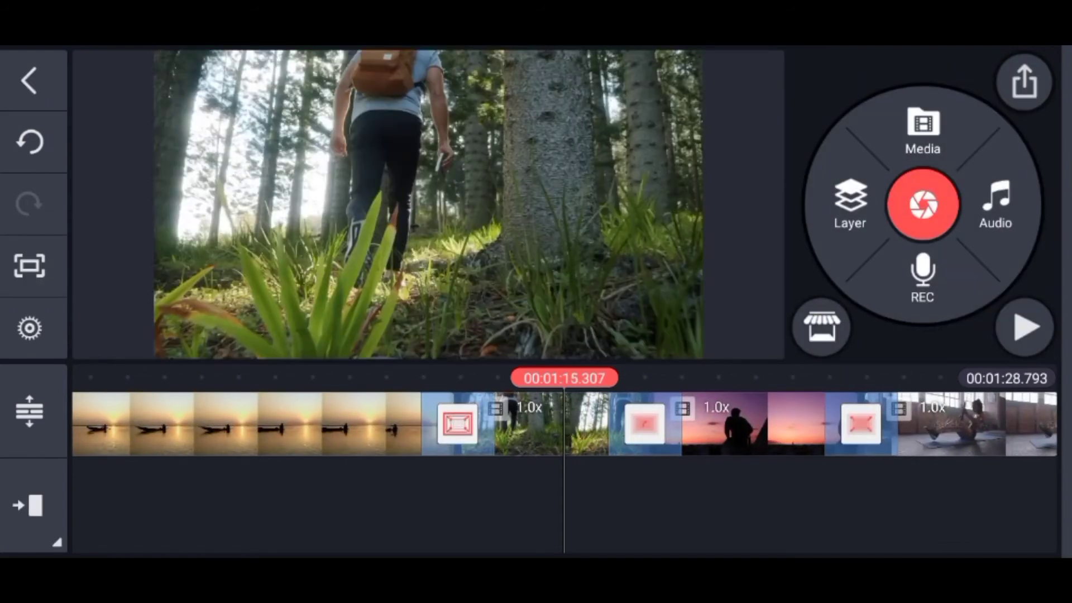
pyautogui.hscroll(-2, 566, 424)
pyautogui.hscroll(-5, 565, 424)
pyautogui.hscroll(-5, 564, 424)
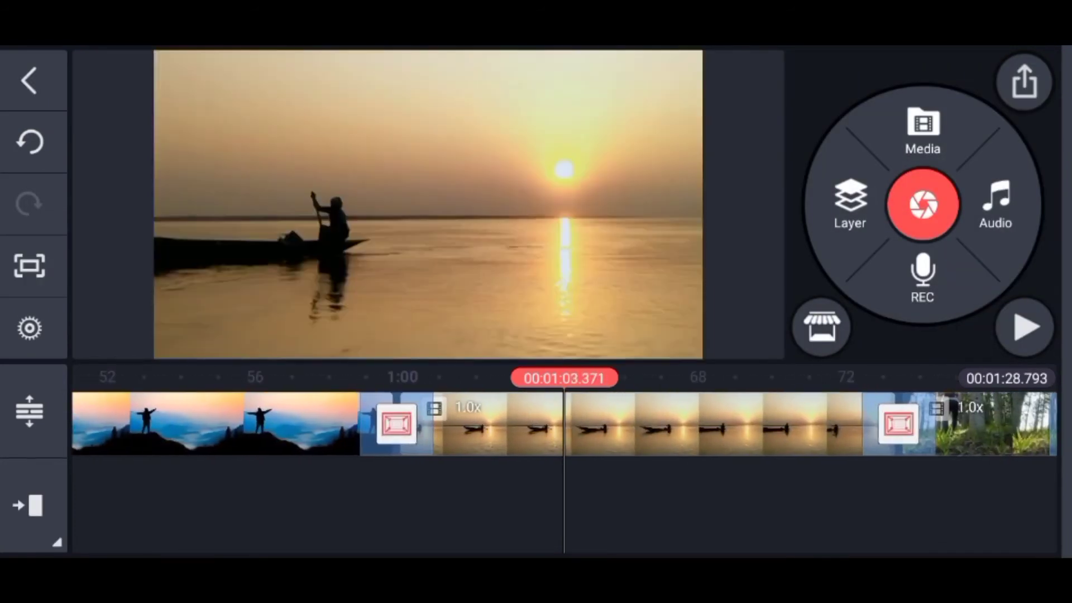
pyautogui.click(636, 424)
pyautogui.click(934, 200)
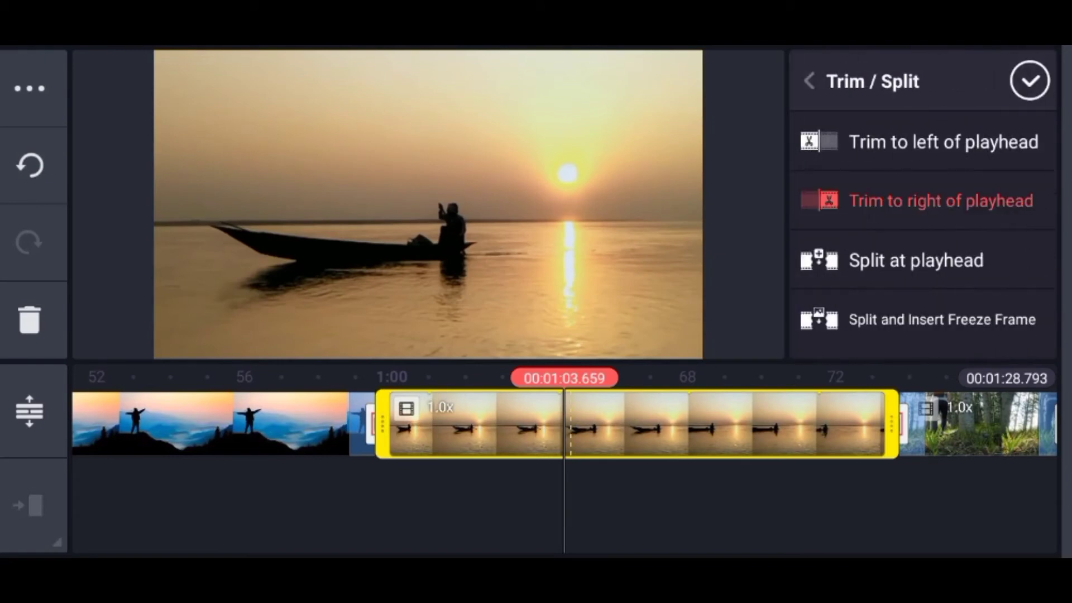
pyautogui.click(1030, 81)
pyautogui.hscroll(2, 565, 424)
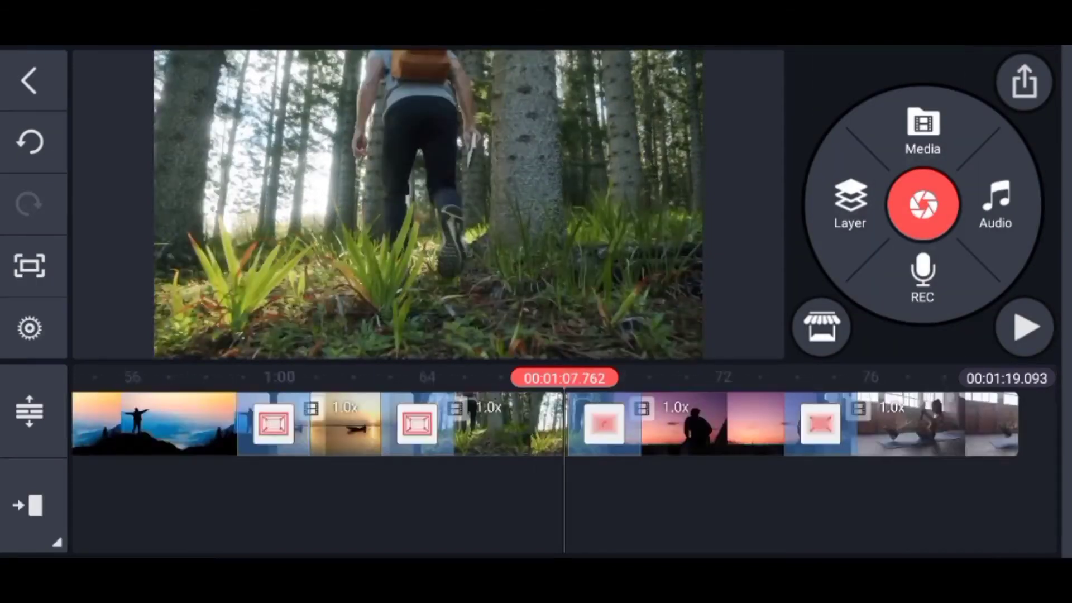
pyautogui.hscroll(-5, 564, 423)
pyautogui.hscroll(-5, 566, 424)
pyautogui.hscroll(1, 565, 424)
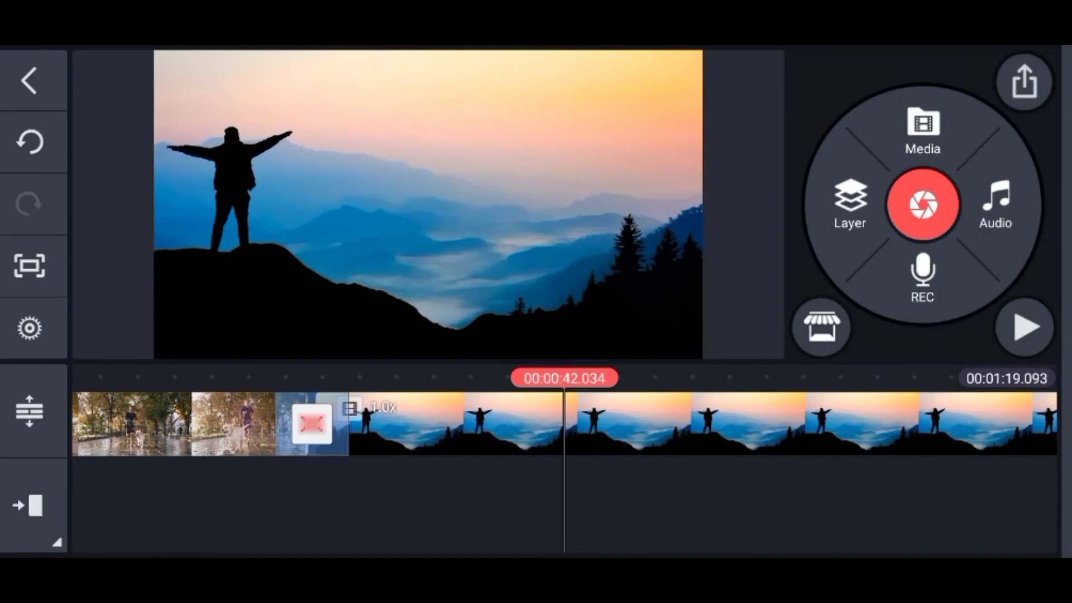
# Step: Trim the end of the mountain clip to the right of the playhead
pyautogui.click(637, 425)
pyautogui.click(833, 151)
pyautogui.click(934, 200)
pyautogui.click(1030, 81)
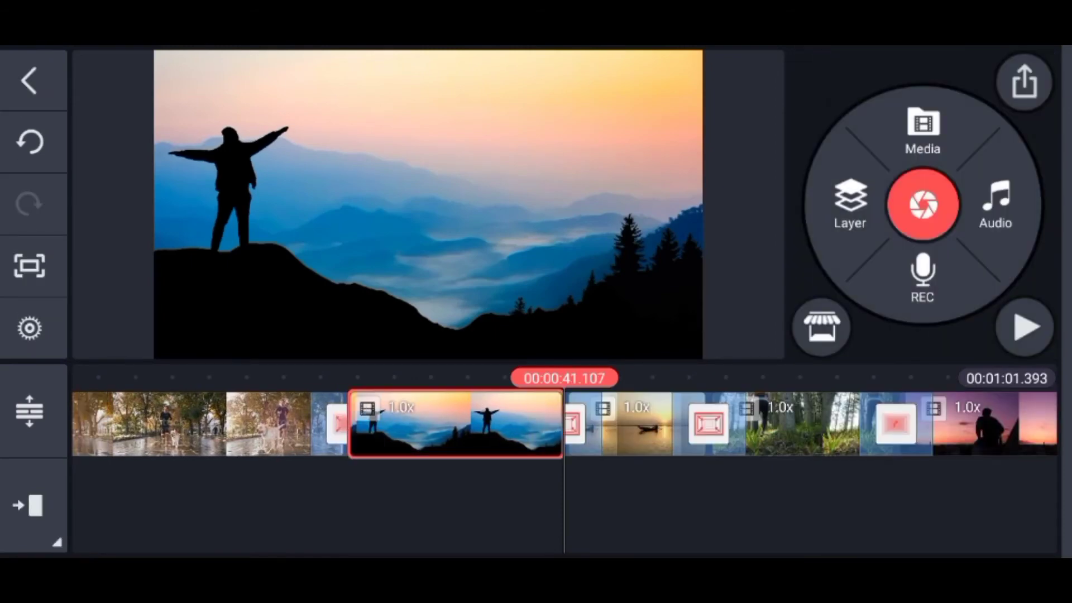
pyautogui.click(453, 424)
pyautogui.hscroll(-2, 565, 425)
pyautogui.hscroll(-2, 564, 424)
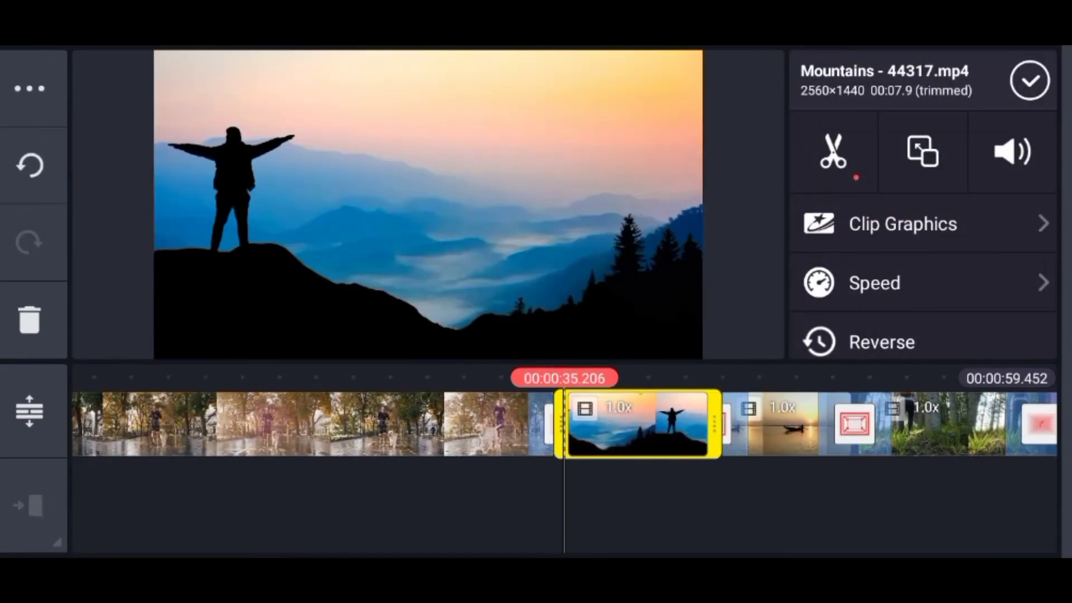
pyautogui.click(1030, 82)
pyautogui.hscroll(-5, 564, 424)
pyautogui.hscroll(-8, 565, 424)
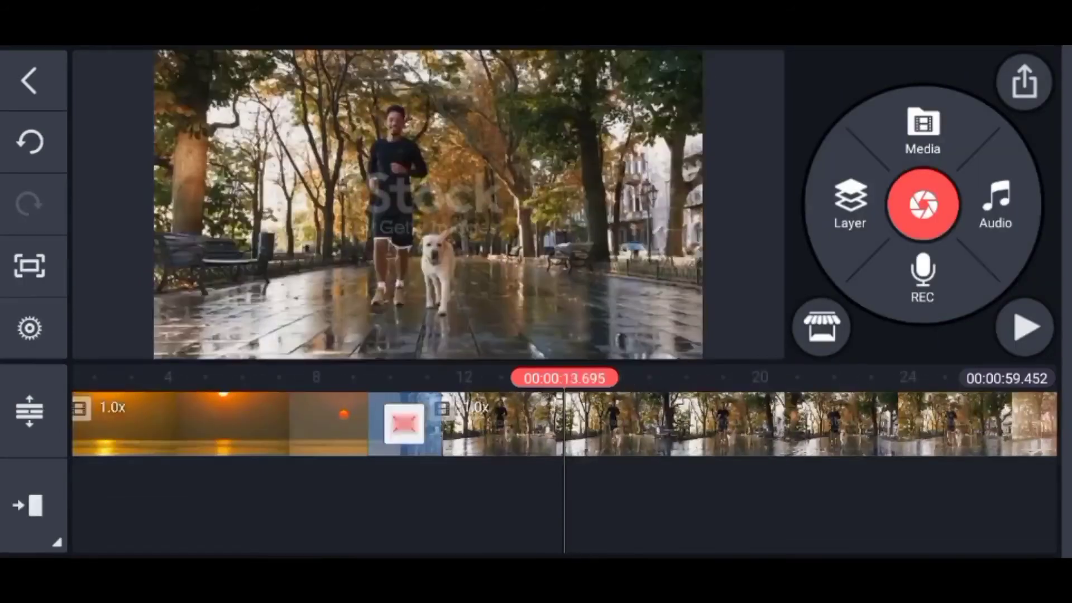
pyautogui.hscroll(1, 565, 424)
pyautogui.hscroll(-2, 565, 424)
pyautogui.hscroll(2, 564, 425)
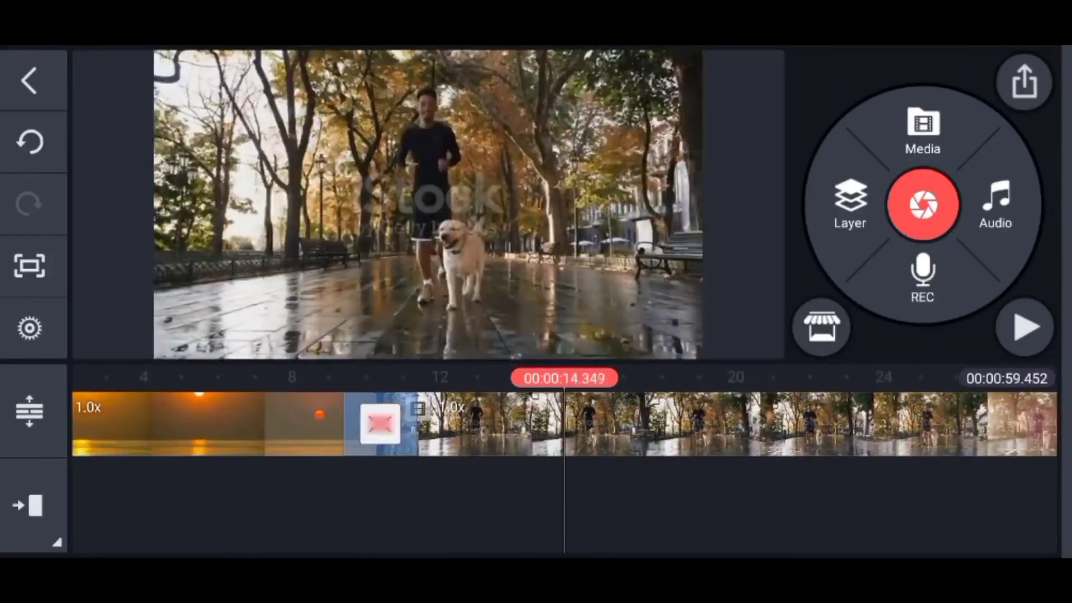
pyautogui.hscroll(1, 565, 424)
# Step: Trim the runner-with-dog clip's end and the sea-sunset clip's start, then deselect
pyautogui.click(670, 424)
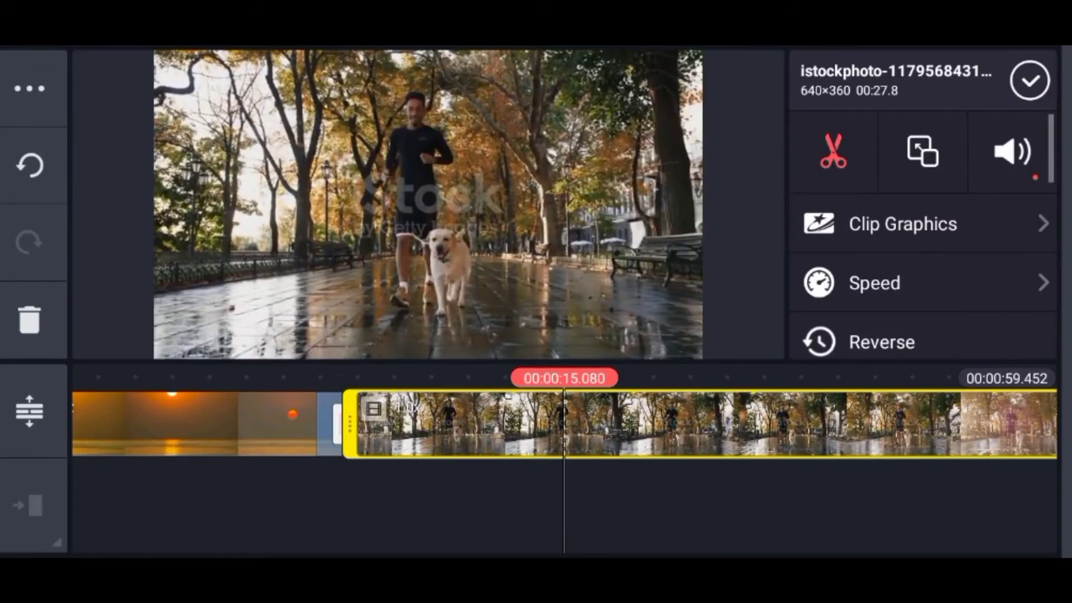
pyautogui.click(834, 151)
pyautogui.click(917, 201)
pyautogui.hscroll(-4, 564, 424)
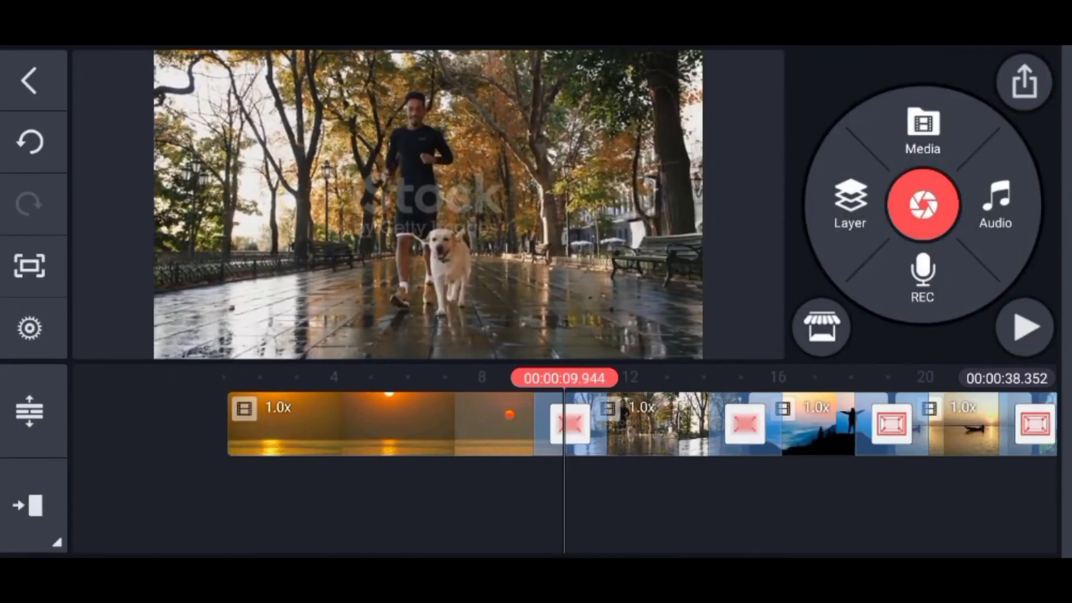
pyautogui.hscroll(-7, 565, 424)
pyautogui.hscroll(1, 565, 424)
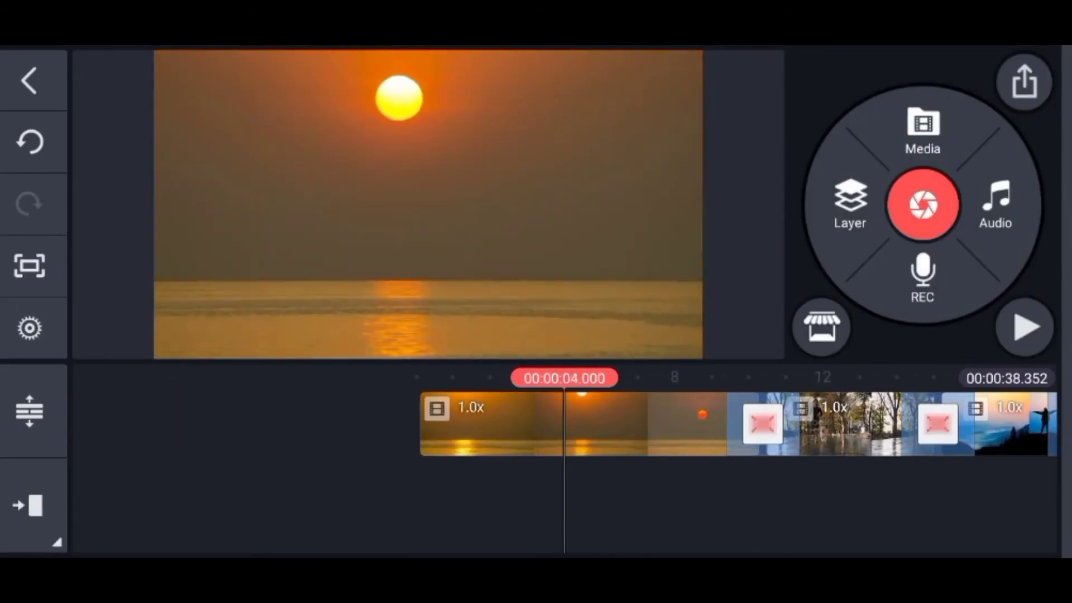
pyautogui.click(603, 424)
pyautogui.click(833, 151)
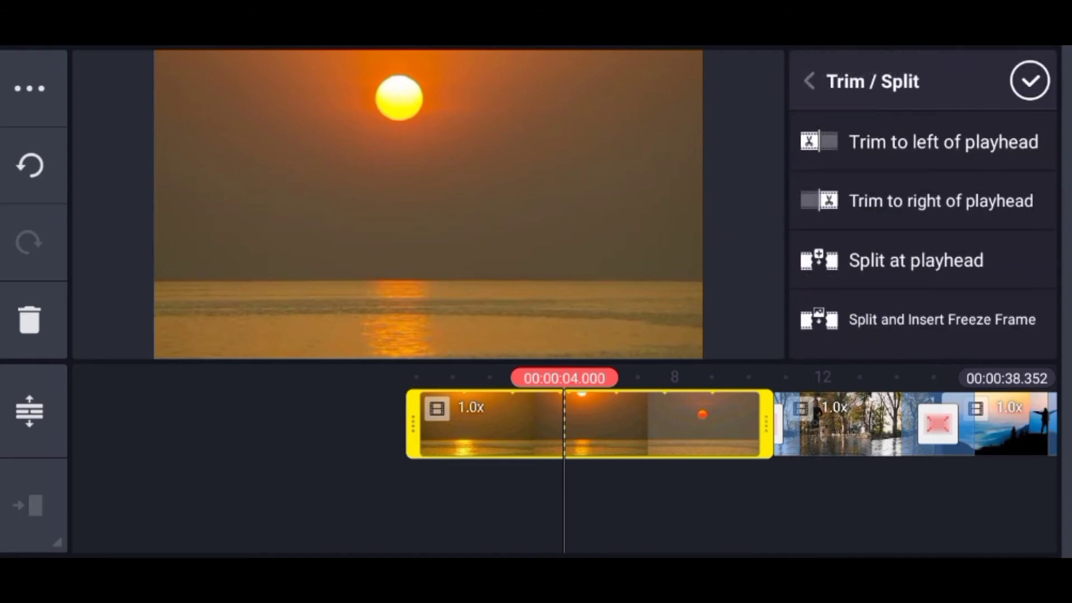
pyautogui.click(943, 142)
pyautogui.click(1029, 81)
pyautogui.hscroll(10, 564, 425)
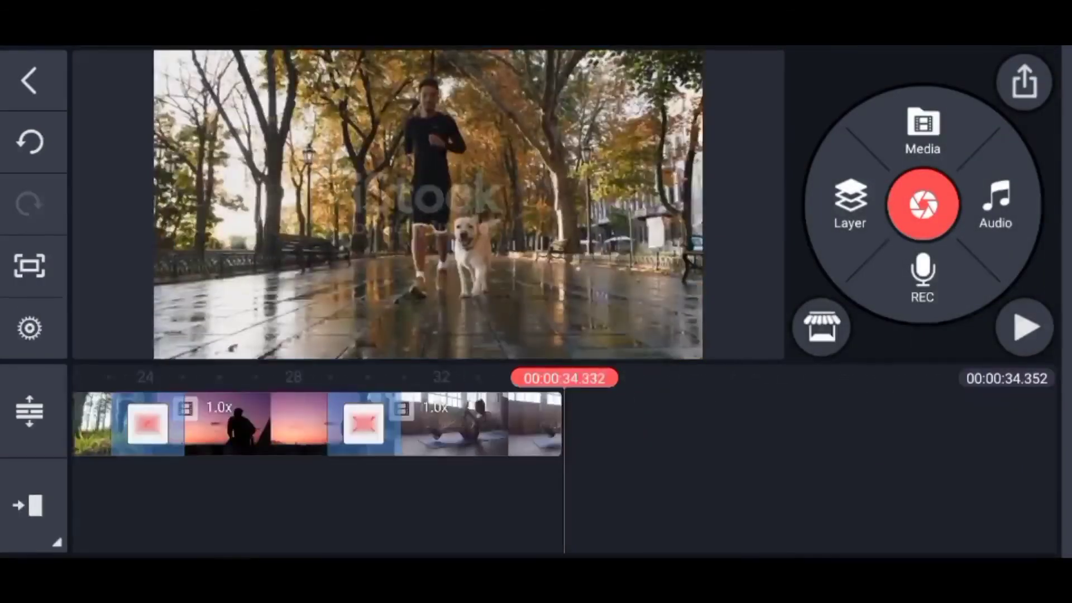
pyautogui.click(461, 425)
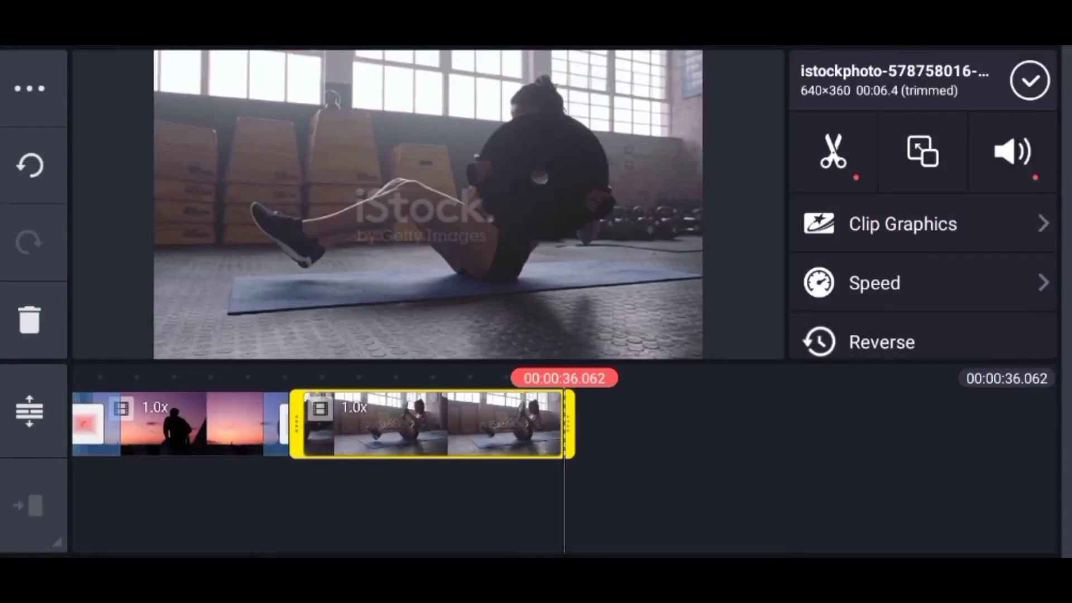
pyautogui.click(1029, 82)
pyautogui.hscroll(-10, 565, 423)
pyautogui.hscroll(-5, 565, 424)
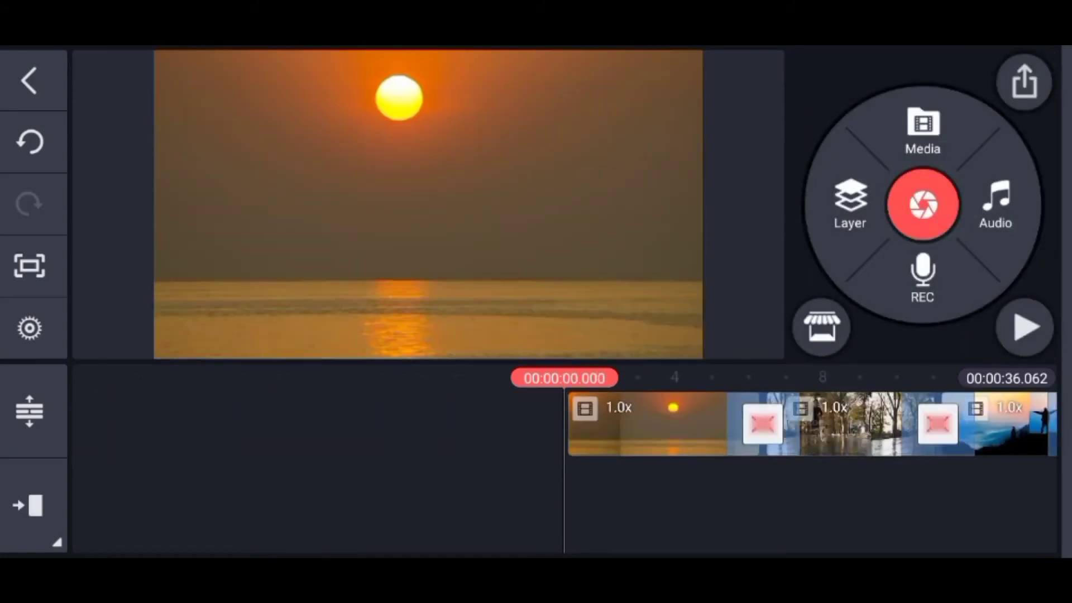